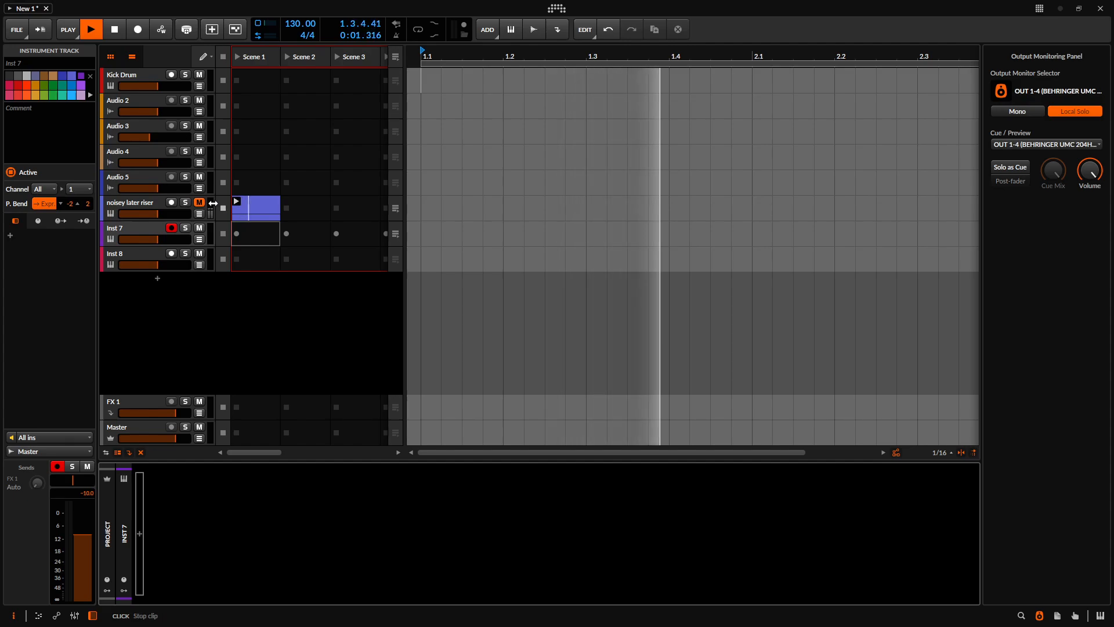
Unmute the noisey later riser track to audition it, mute it again and stop playback
{"action": "left_click", "coordinate": [199, 204]}
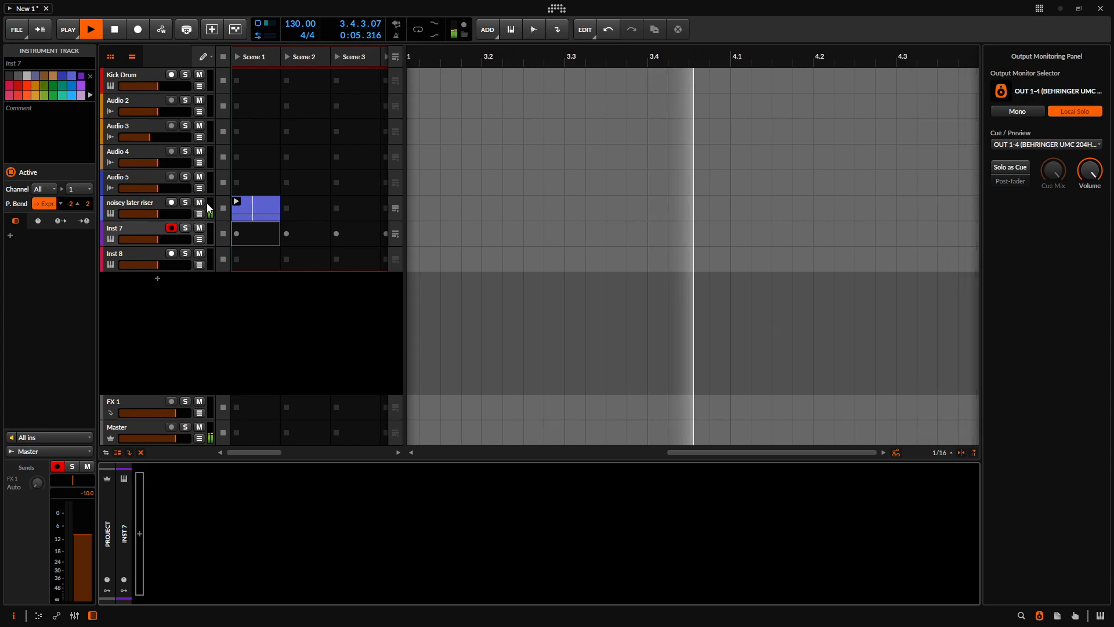
{"action": "left_click", "coordinate": [200, 204]}
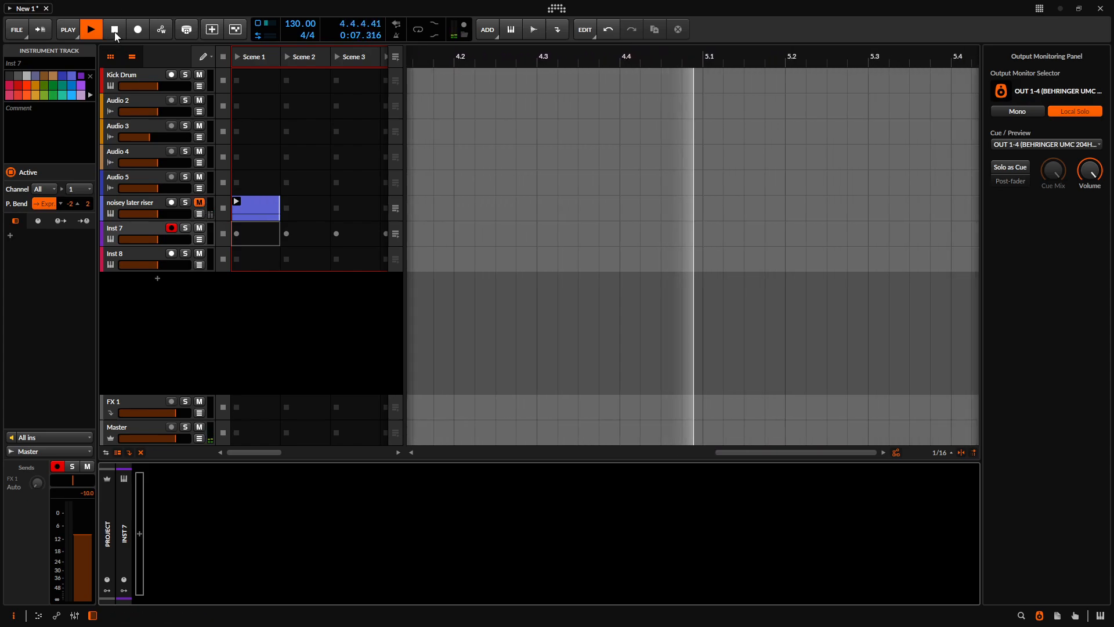
{"action": "key", "text": "space"}
Insert an FM-4 synth from the Synth collection on the Inst 7 track
{"action": "left_click", "coordinate": [142, 229]}
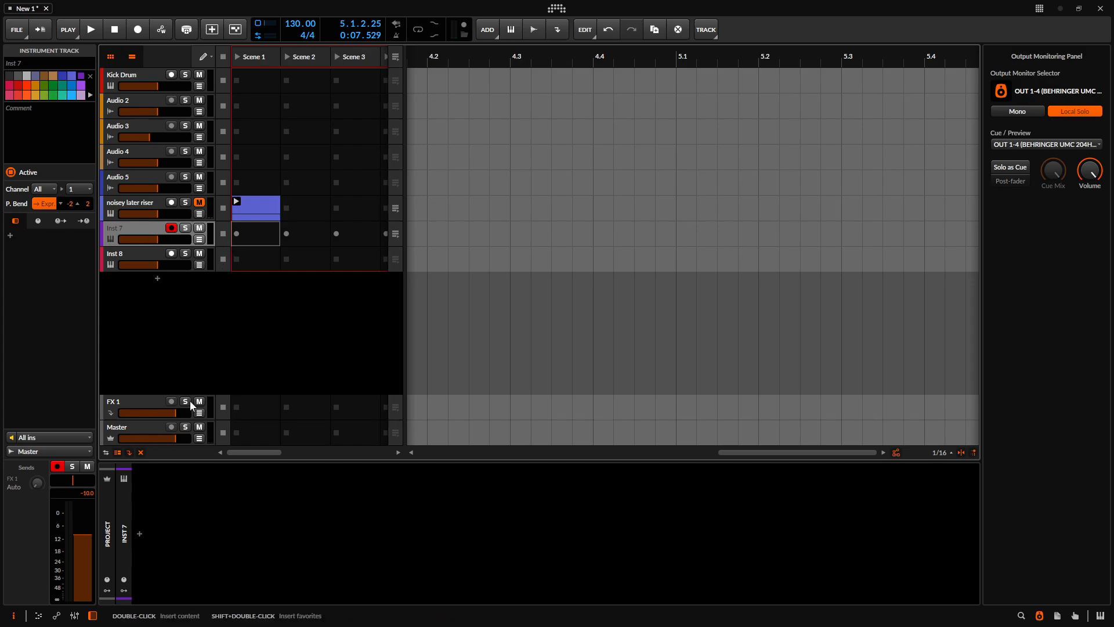
{"action": "double_click", "coordinate": [141, 538]}
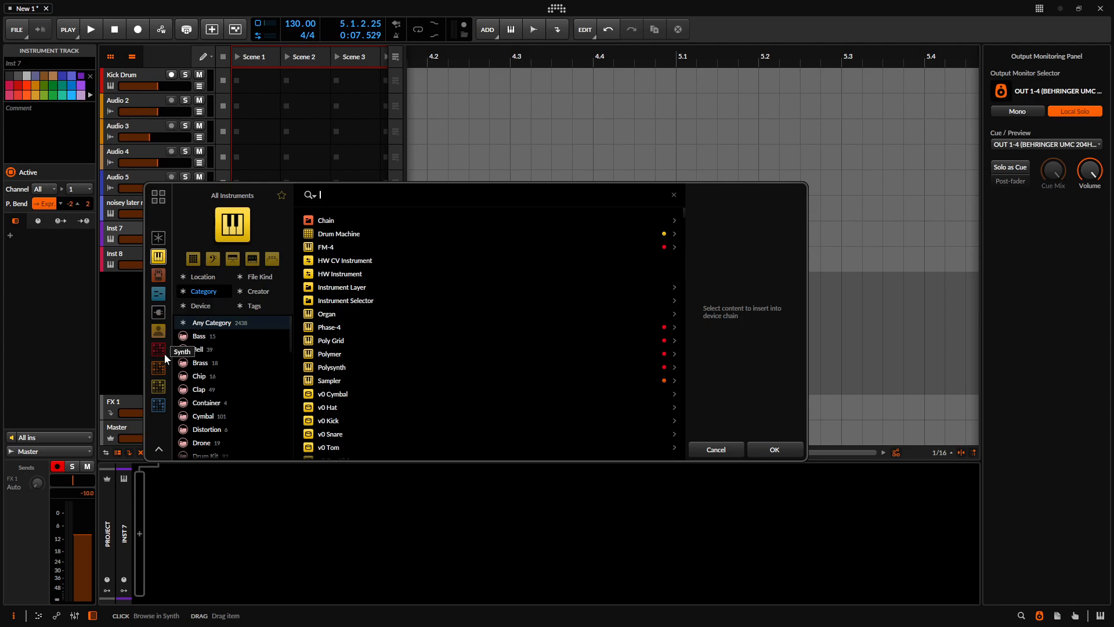
{"action": "left_click", "coordinate": [163, 353]}
{"action": "left_click", "coordinate": [325, 220]}
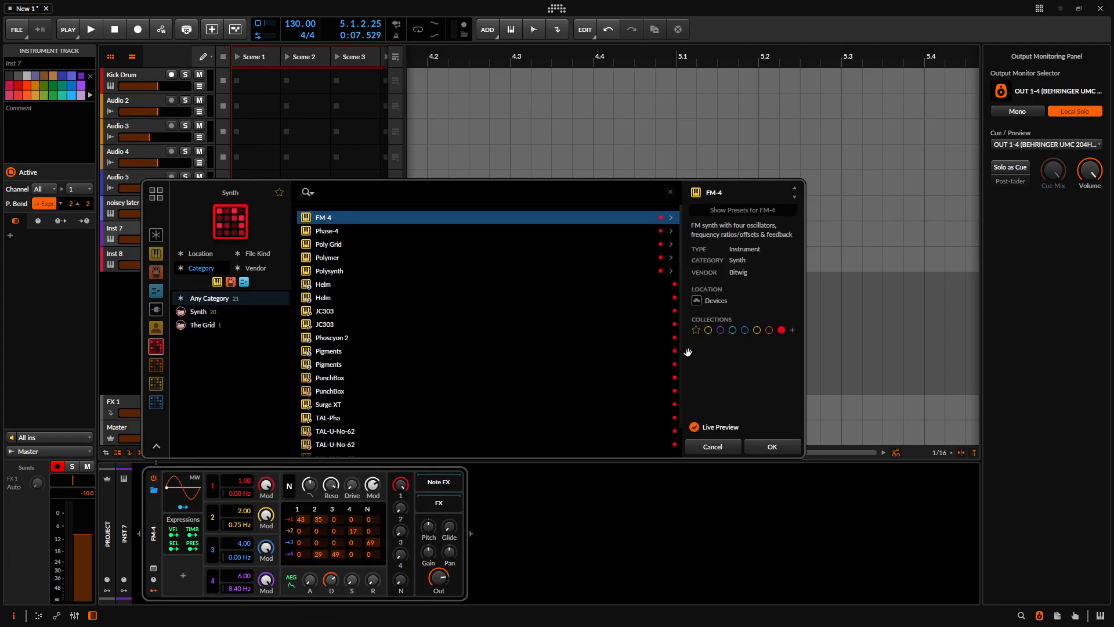
{"action": "left_click", "coordinate": [774, 447]}
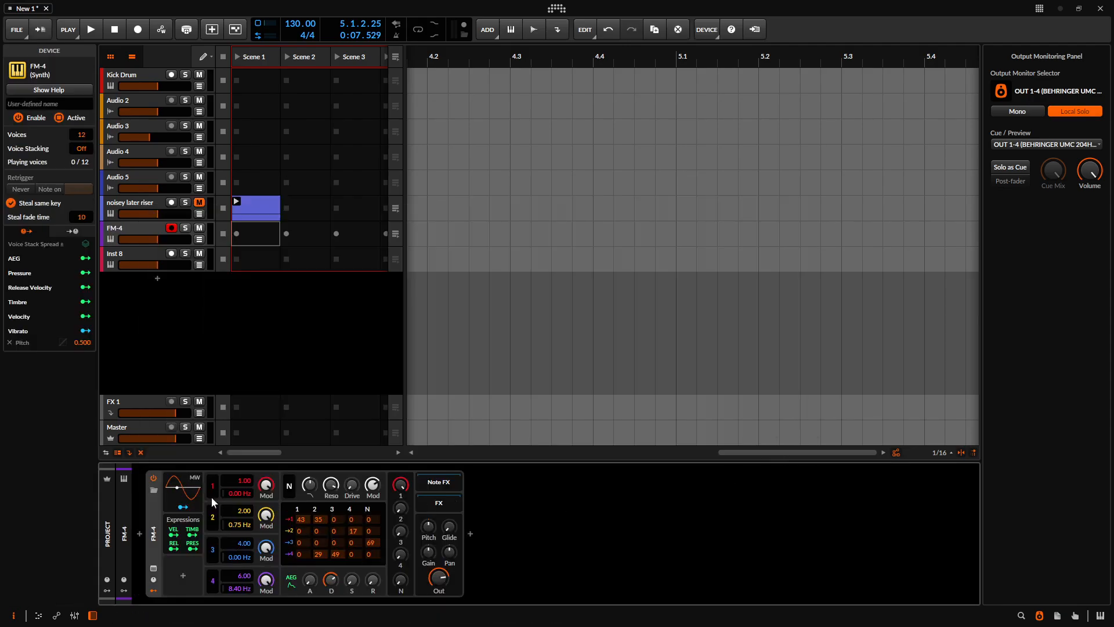
Disable FM-4's four oscillators, lower the oscillator 1 level fully and raise the noise level so only noise sounds
{"action": "left_click", "coordinate": [212, 579]}
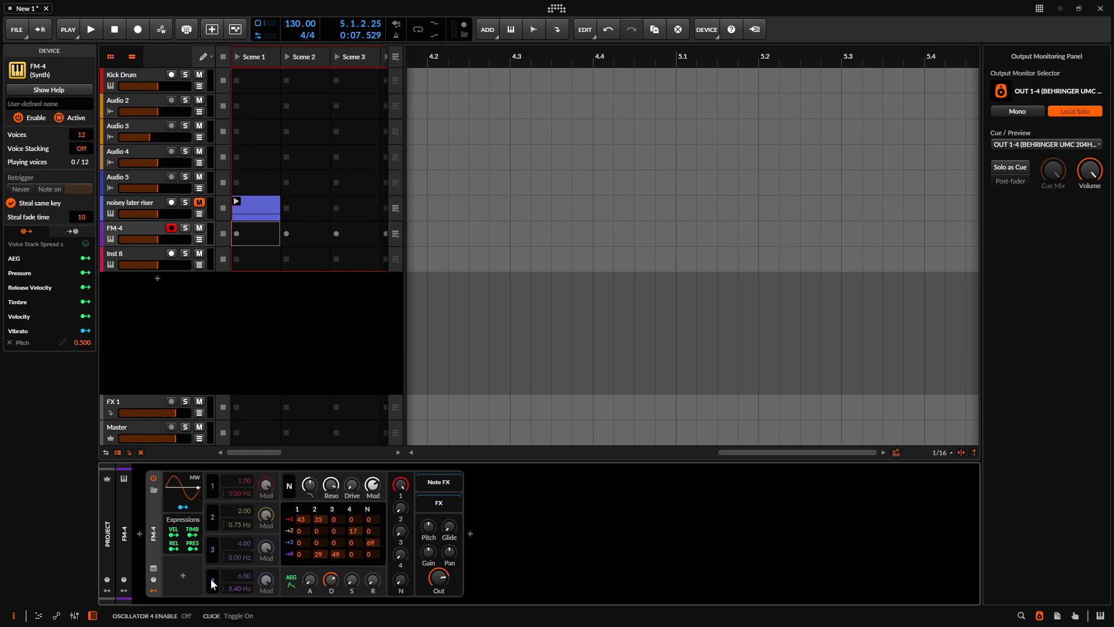
{"action": "left_click_drag", "start_coordinate": [402, 483], "coordinate": [405, 492]}
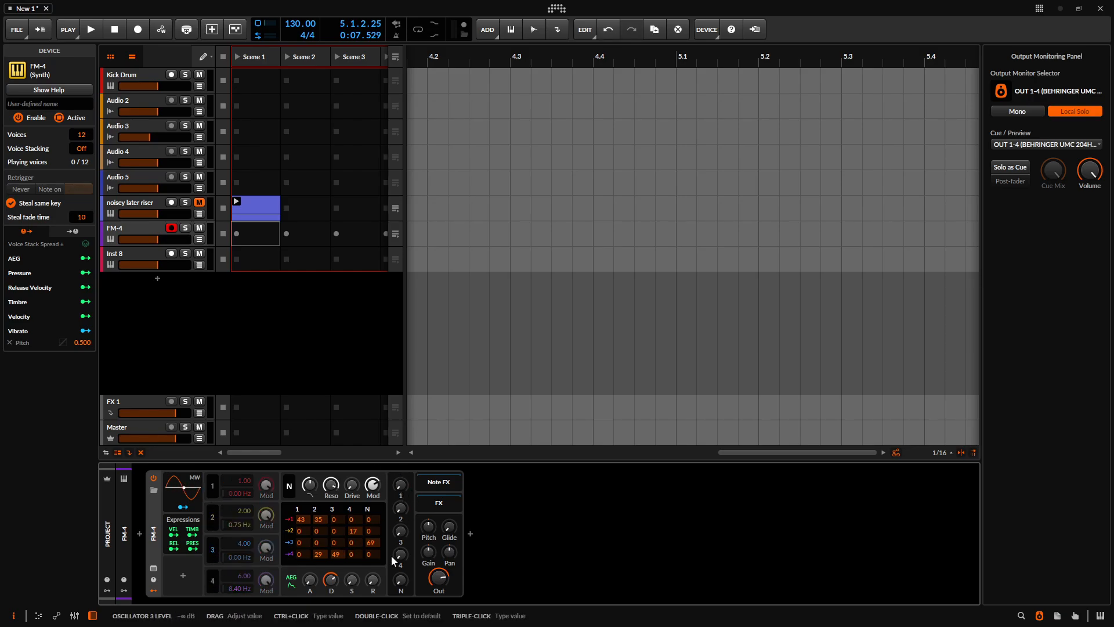
{"action": "left_click_drag", "start_coordinate": [397, 583], "coordinate": [397, 502]}
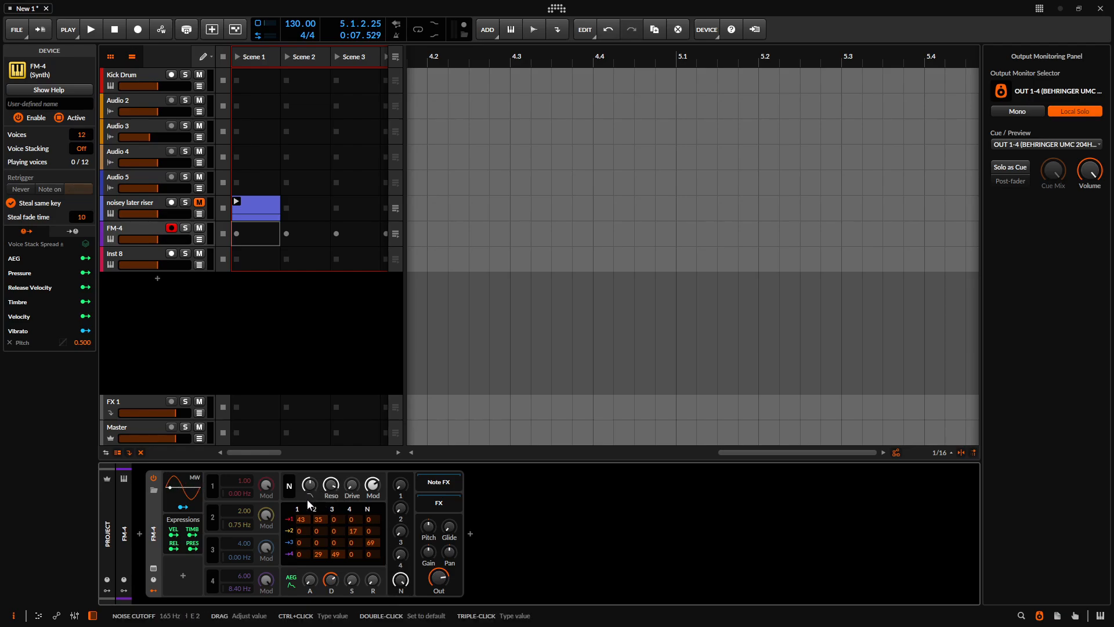
Create a clip in the FM-4 track's Scene 1 slot and draw a one-bar C3 note in it
{"action": "double_click", "coordinate": [259, 232]}
{"action": "left_click", "coordinate": [41, 617]}
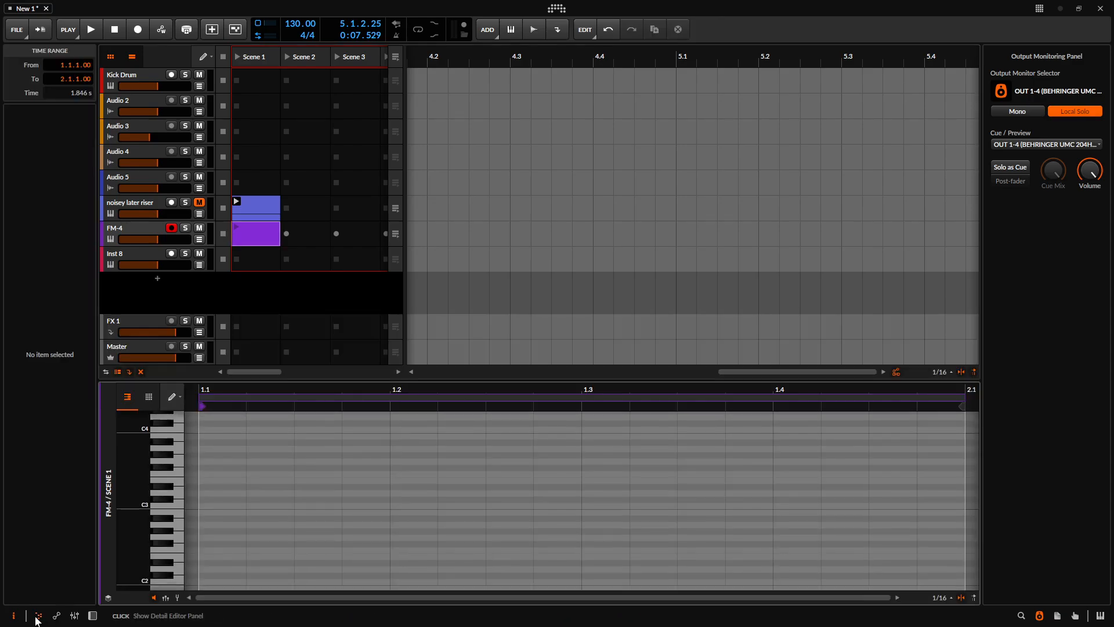
{"action": "left_click", "coordinate": [205, 500]}
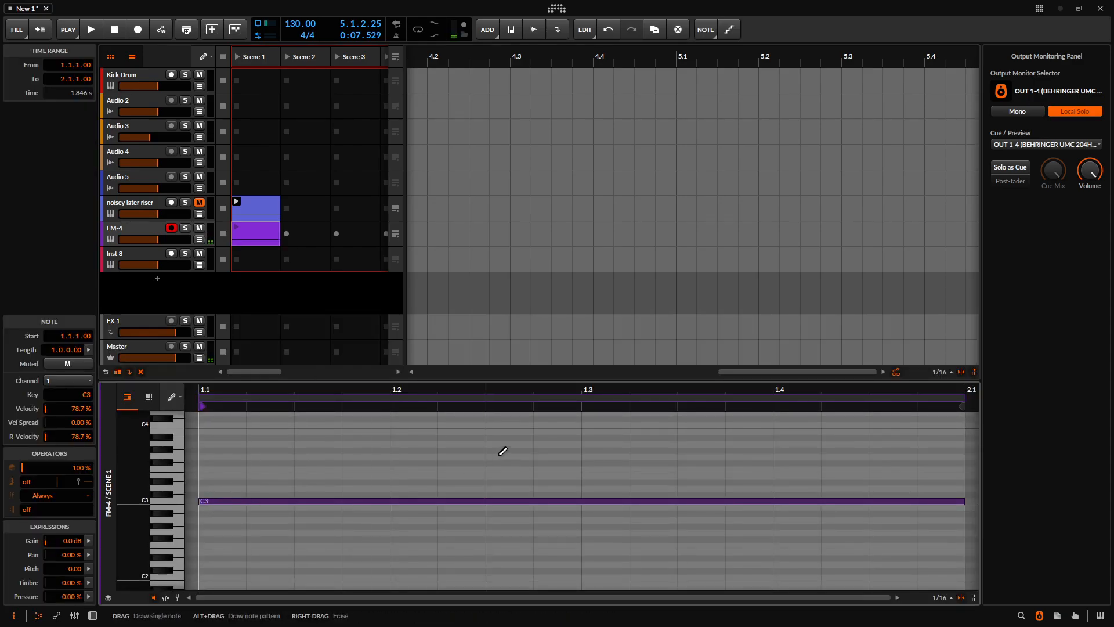
{"action": "left_click_drag", "start_coordinate": [628, 392], "coordinate": [517, 391]}
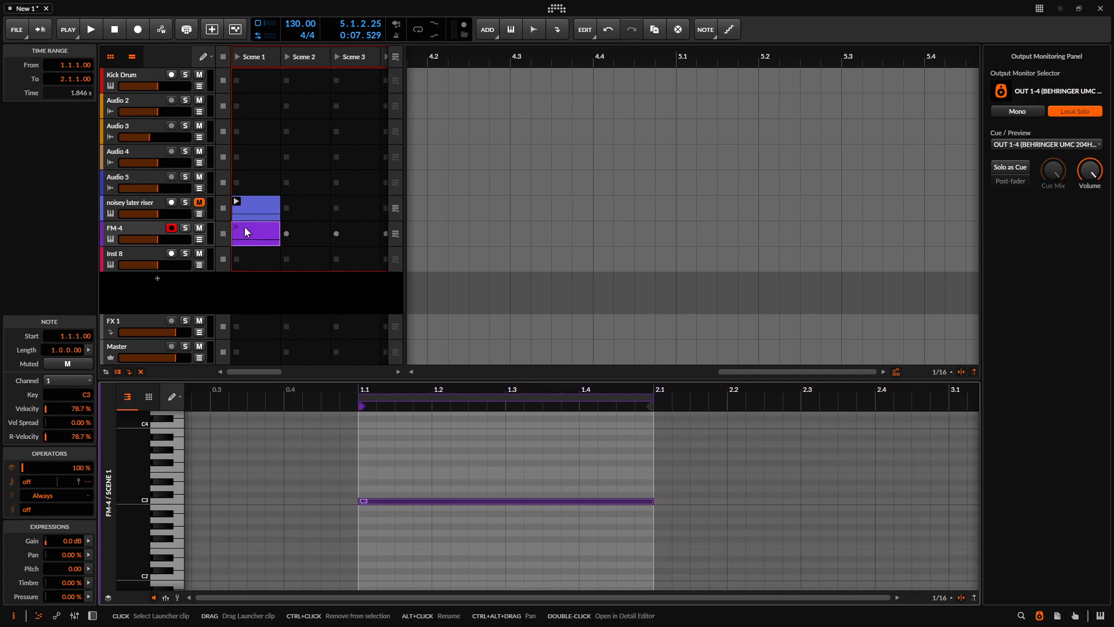
Play the FM-4 clip while adjusting the synth's noise cutoff and drive, and stop playback
{"action": "left_click", "coordinate": [245, 230]}
{"action": "left_click", "coordinate": [93, 615]}
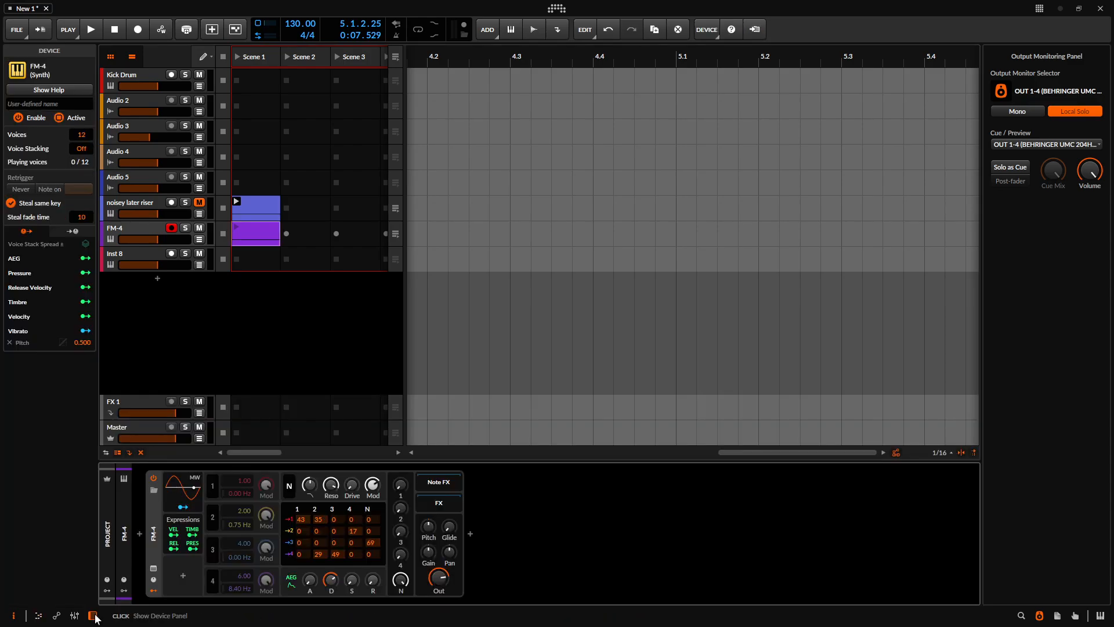
{"action": "left_click", "coordinate": [235, 228]}
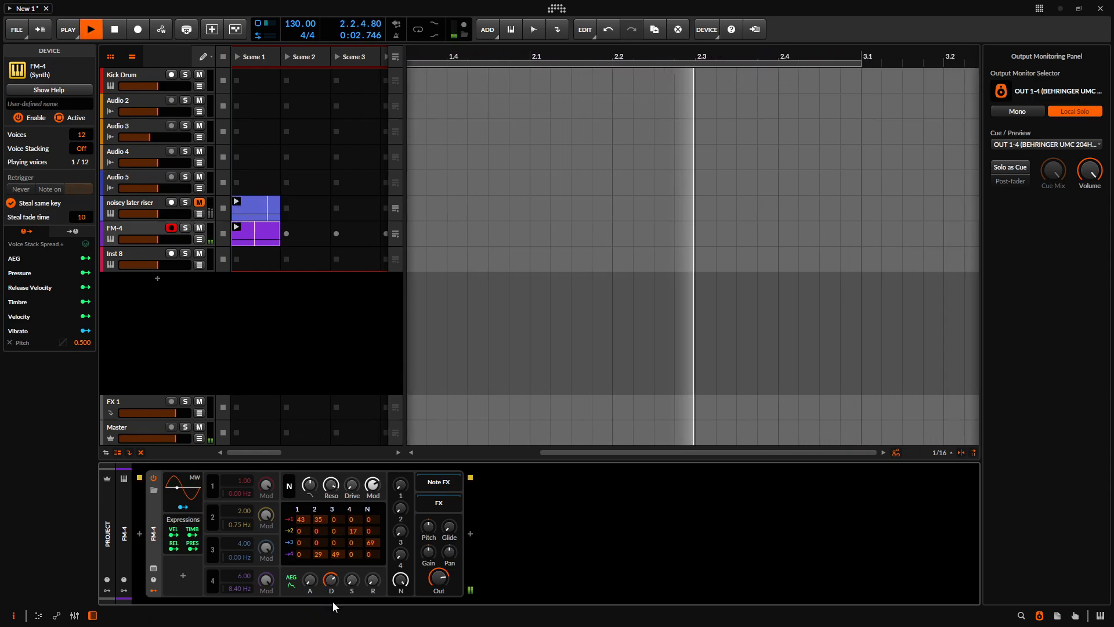
{"action": "left_click_drag", "start_coordinate": [310, 485], "coordinate": [310, 462]}
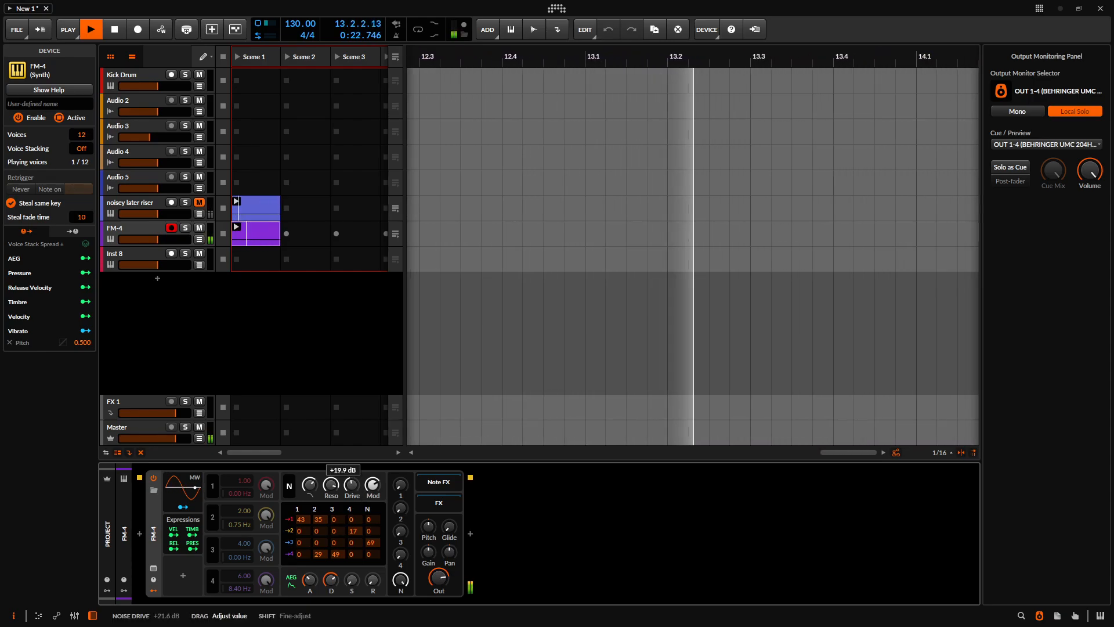
{"action": "left_click_drag", "start_coordinate": [351, 485], "coordinate": [311, 487]}
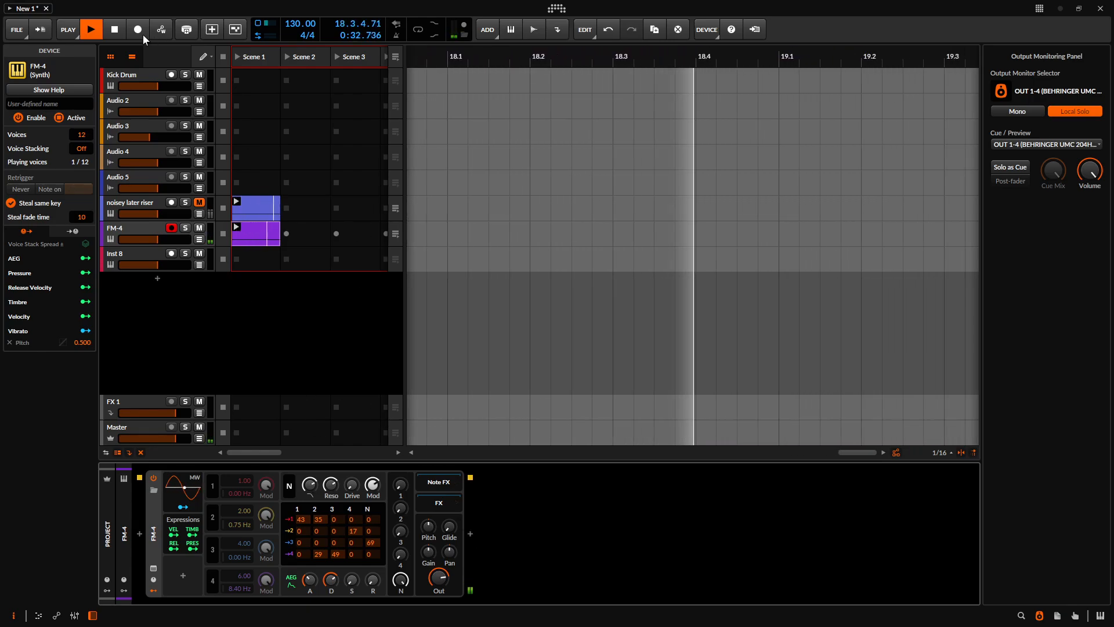
{"action": "left_click", "coordinate": [116, 31]}
Search the audio effects for "fil" and insert the Filter device after FM-4
{"action": "left_click", "coordinate": [471, 534]}
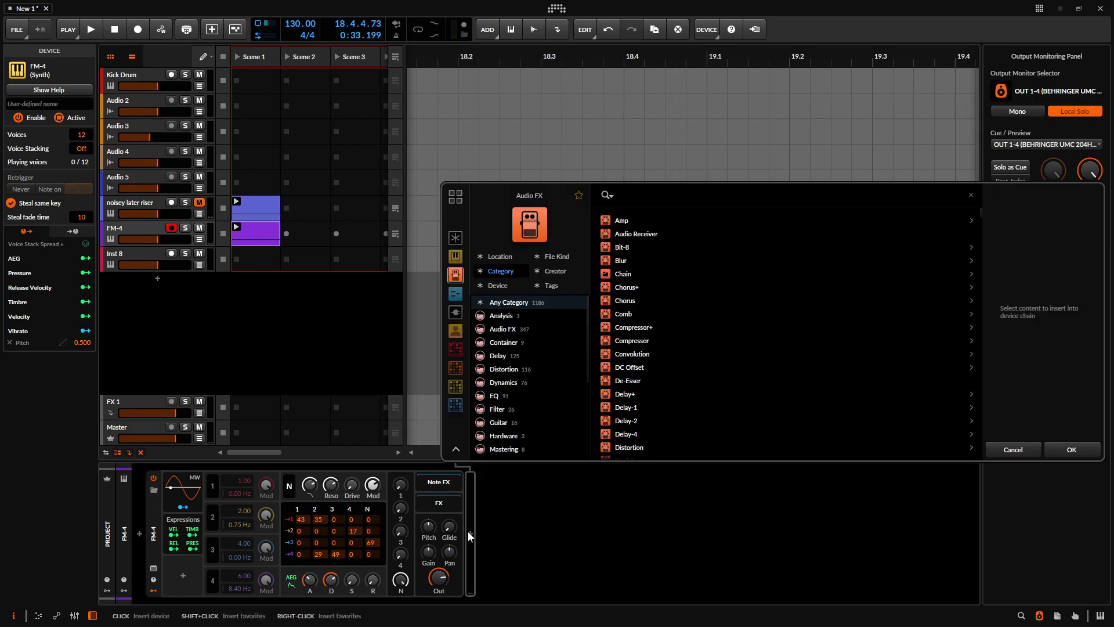
{"action": "type", "text": "fil"}
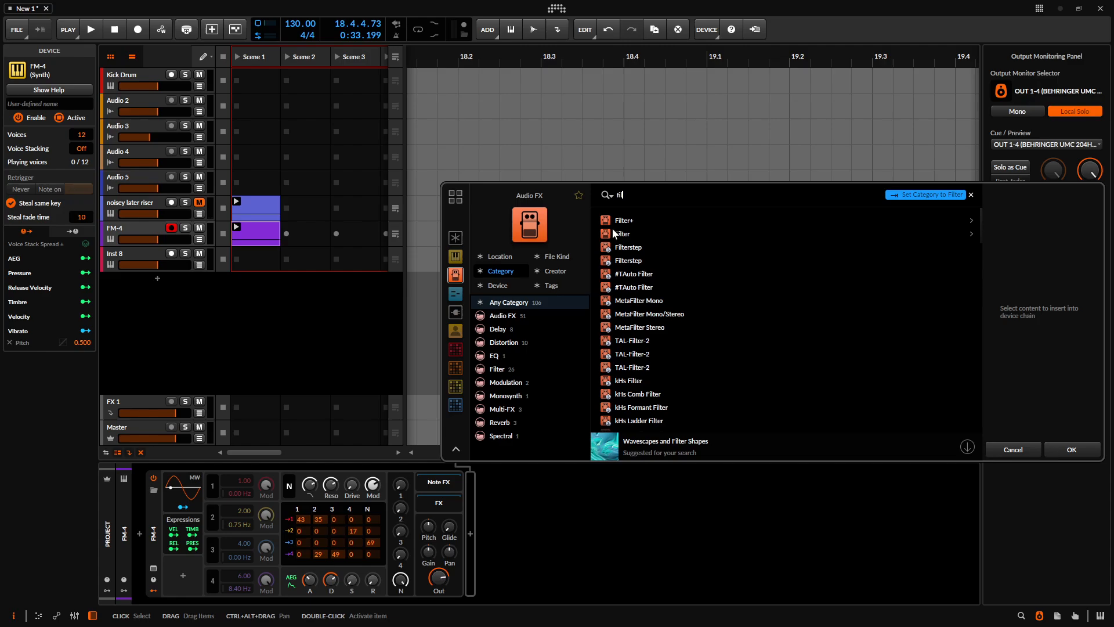
{"action": "left_click", "coordinate": [613, 233]}
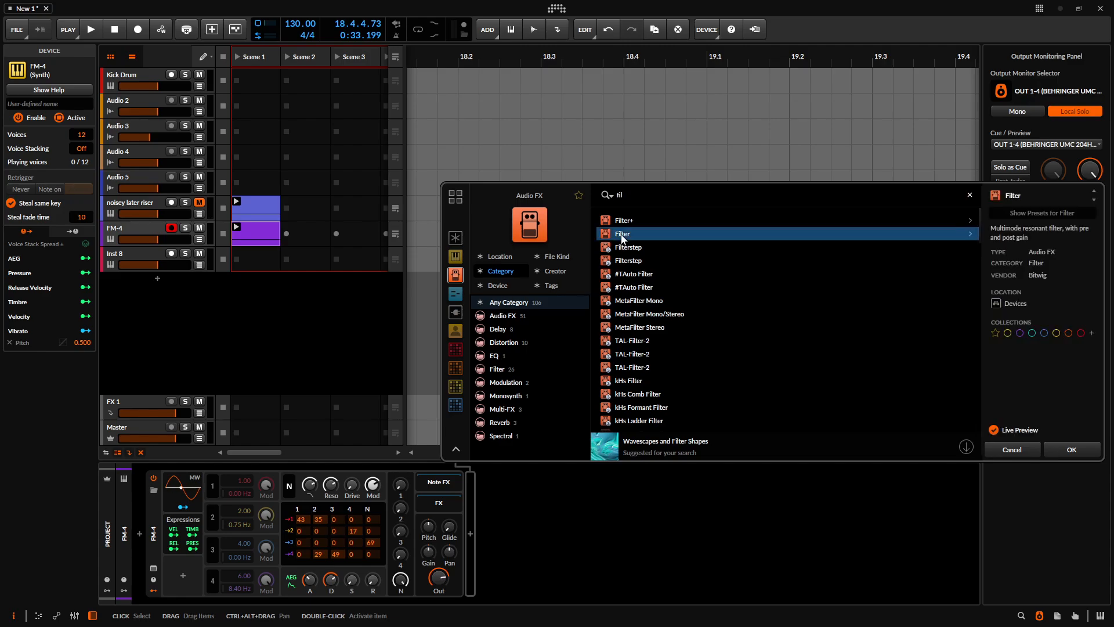
{"action": "left_click", "coordinate": [1071, 447]}
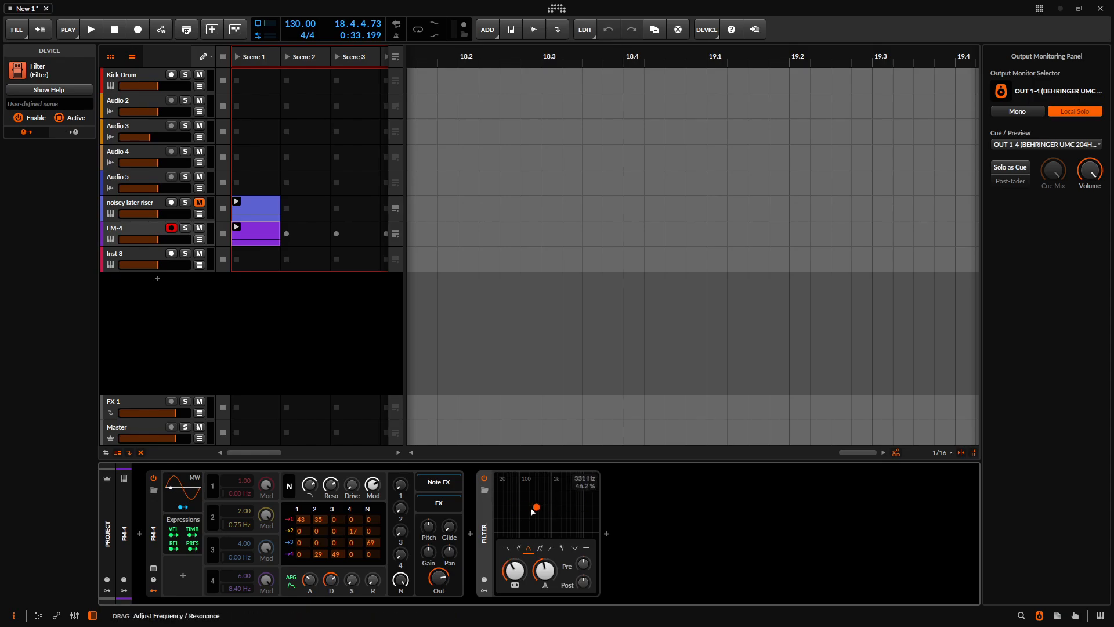
Expand the FM-4 track's automation lane and show the Filter frequency in it, setting the frequency to 71.6 Hz
{"action": "left_click", "coordinate": [199, 240]}
{"action": "left_click", "coordinate": [515, 572]}
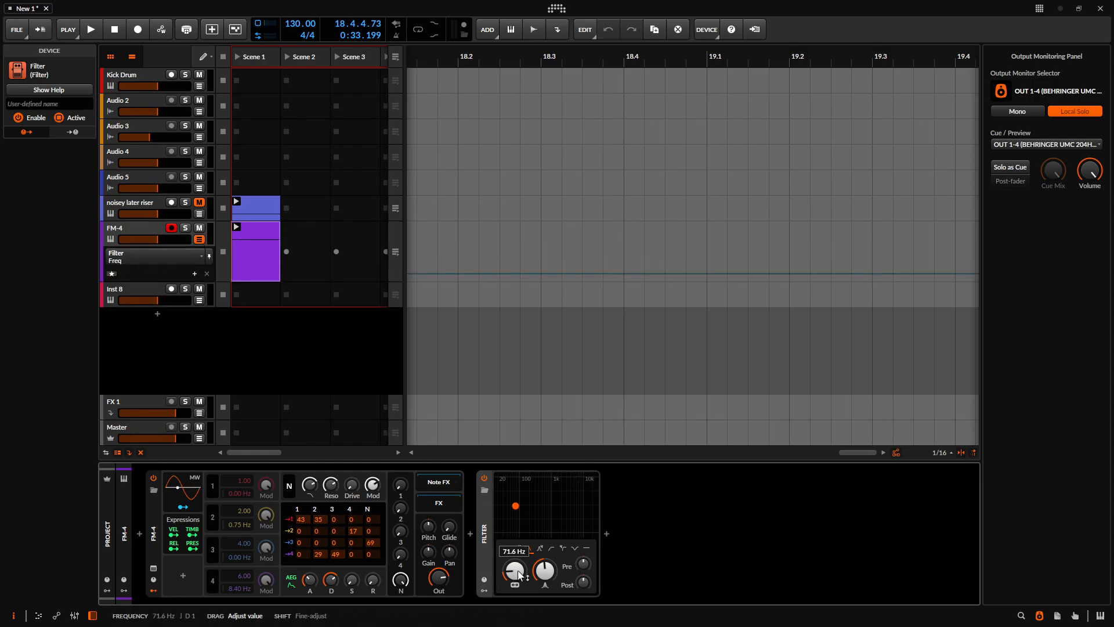
{"action": "right_click", "coordinate": [515, 571]}
{"action": "left_click", "coordinate": [544, 557]}
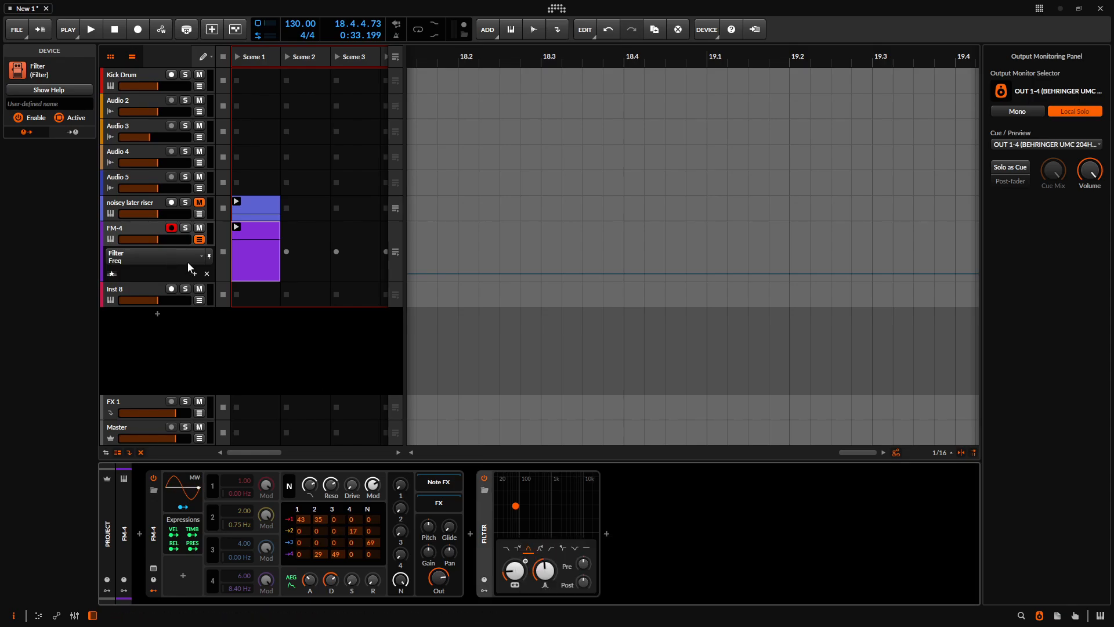
Draw a rising Filter frequency ramp in the FM-4 clip from 41.2 Hz at 1.1 to 19.4 kHz at 2.1
{"action": "left_click", "coordinate": [258, 270]}
{"action": "double_click", "coordinate": [258, 270]}
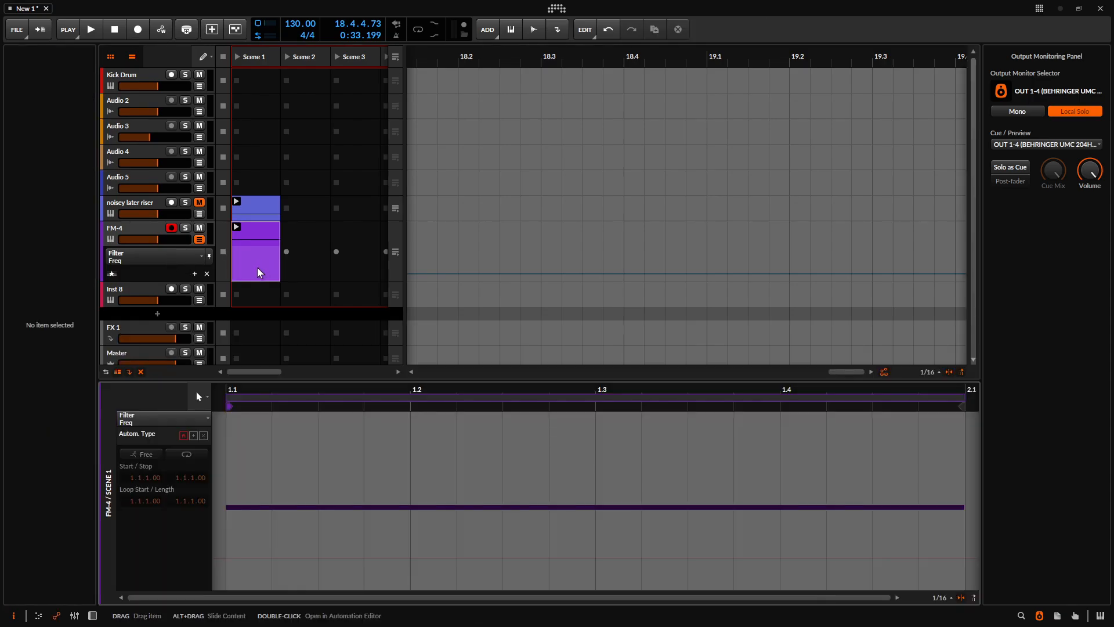
{"action": "left_click", "coordinate": [225, 572]}
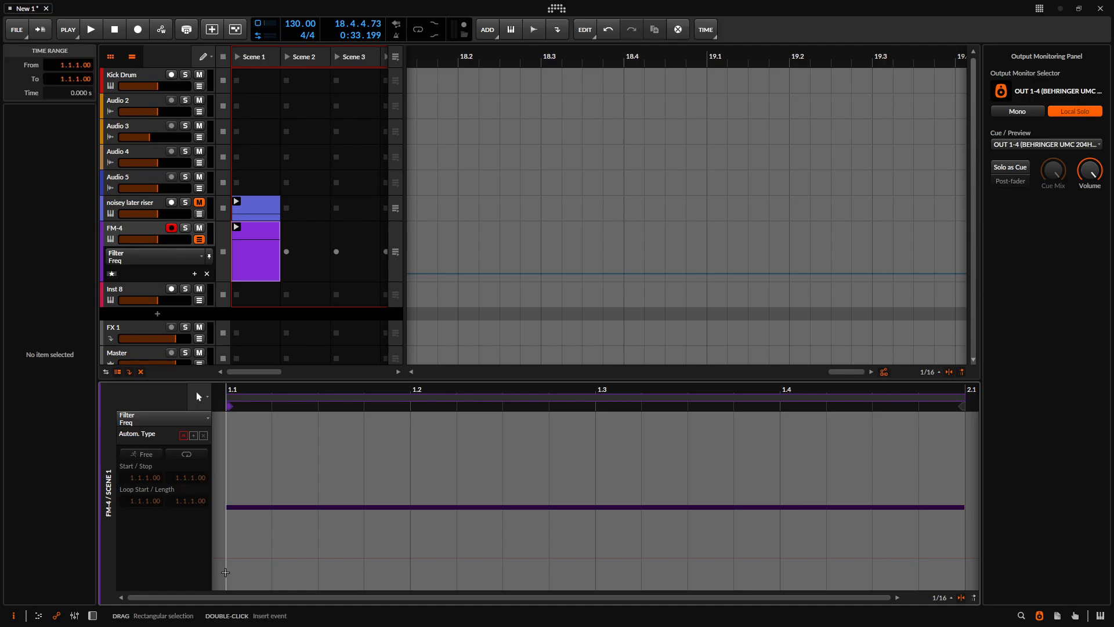
{"action": "double_click", "coordinate": [226, 572]}
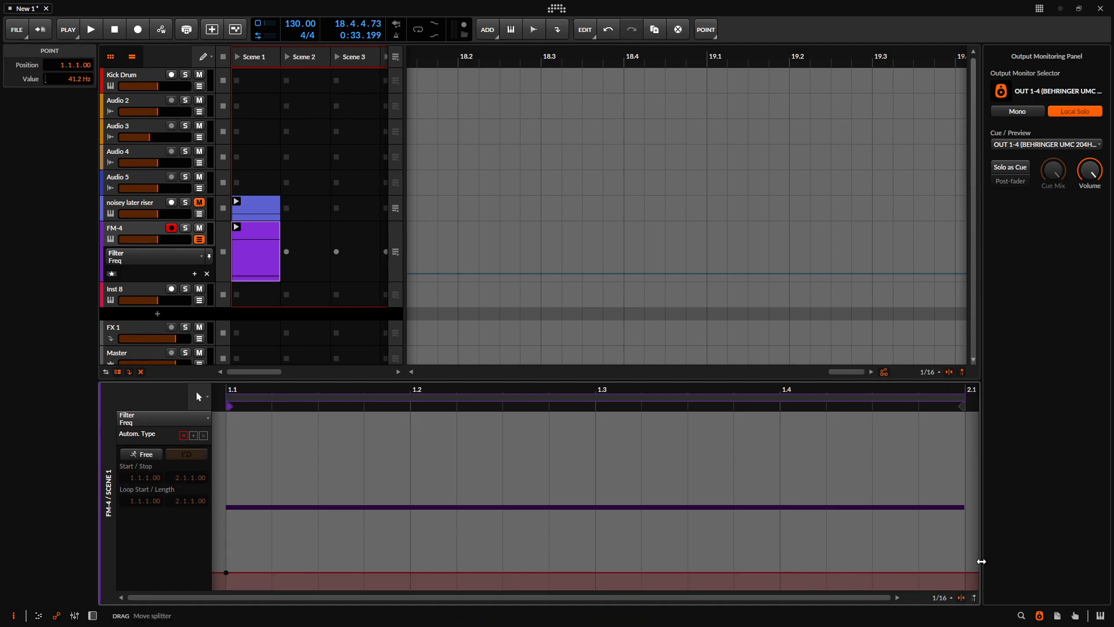
{"action": "left_click_drag", "start_coordinate": [967, 574], "coordinate": [966, 416]}
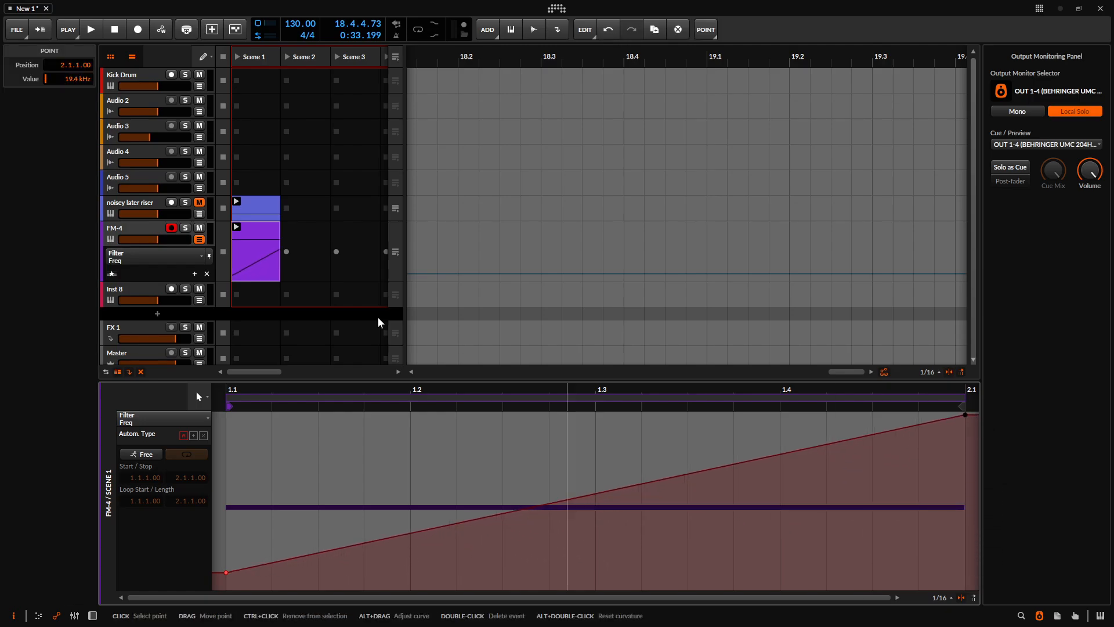
Play the FM-4 clip while adjusting the noise cutoff and setting the Filter resonance to 60.6%
{"action": "left_click", "coordinate": [237, 227]}
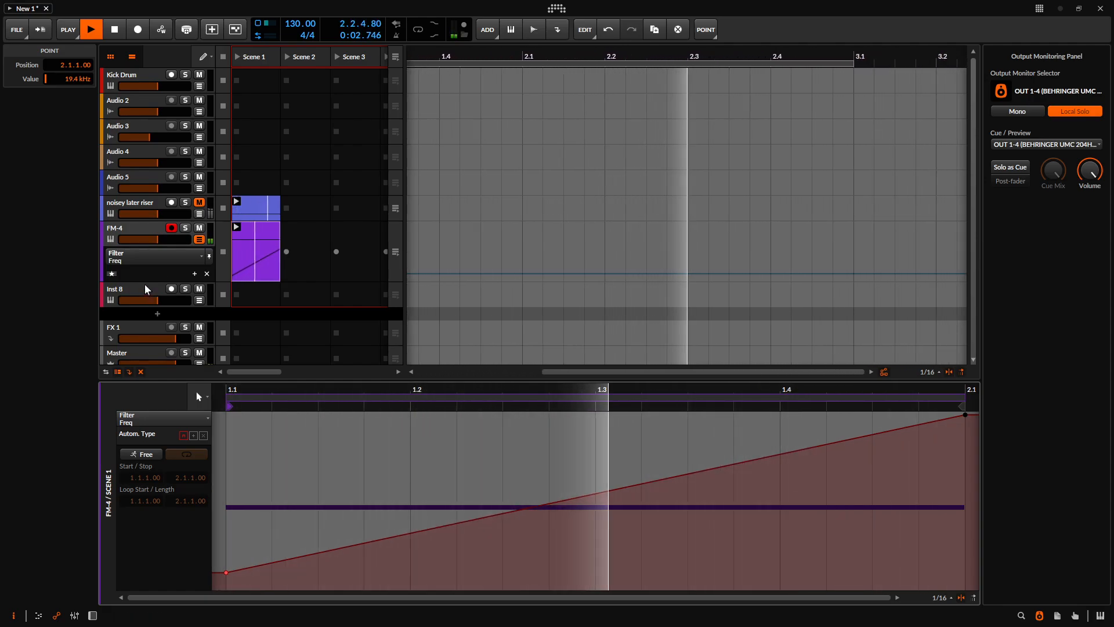
{"action": "left_click", "coordinate": [92, 615]}
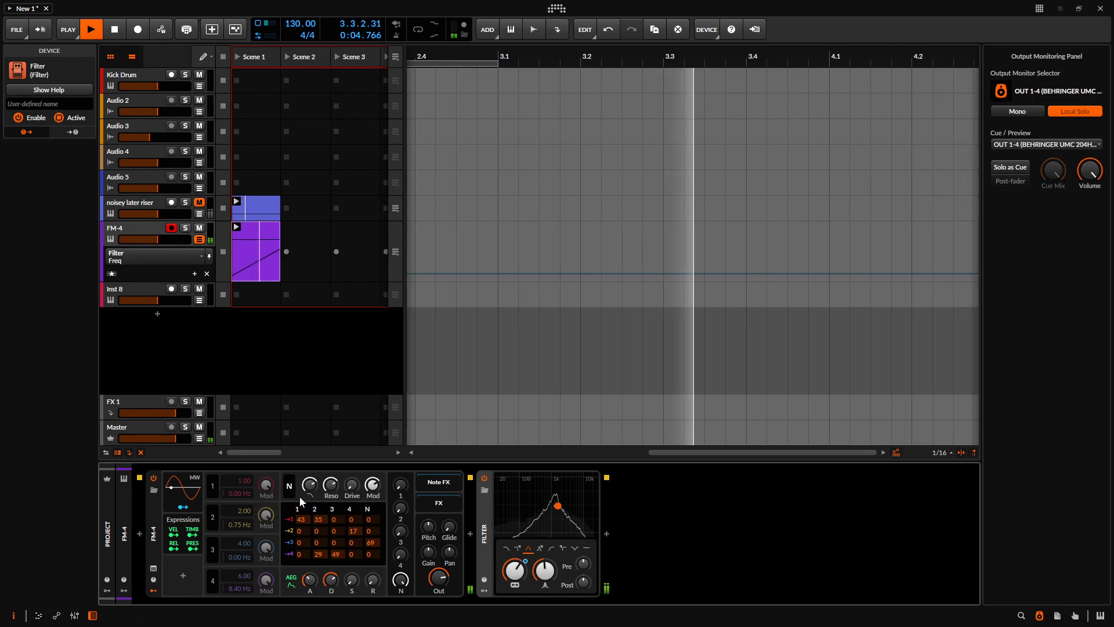
{"action": "mouse_move", "coordinate": [314, 486]}
{"action": "left_mouse_down"}
{"action": "mouse_move", "coordinate": [315, 477]}
{"action": "mouse_move", "coordinate": [330, 483]}
{"action": "left_mouse_up"}
{"action": "left_click_drag", "start_coordinate": [545, 571], "coordinate": [545, 577]}
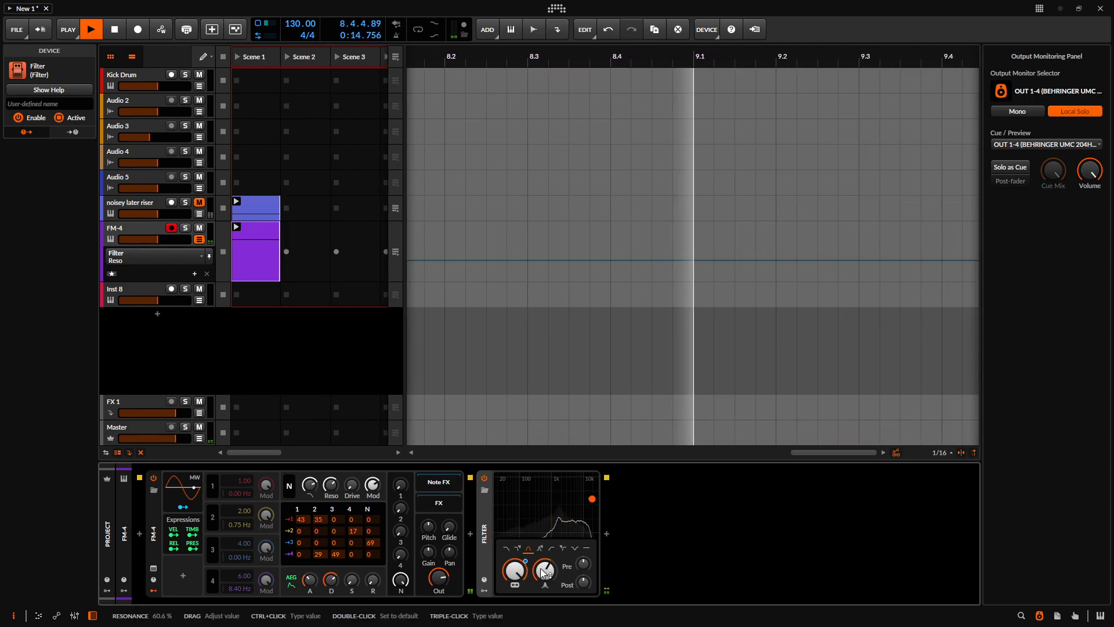
Return to the clip's Filter frequency automation, raise its start point to 146 Hz and stop playback
{"action": "double_click", "coordinate": [246, 256]}
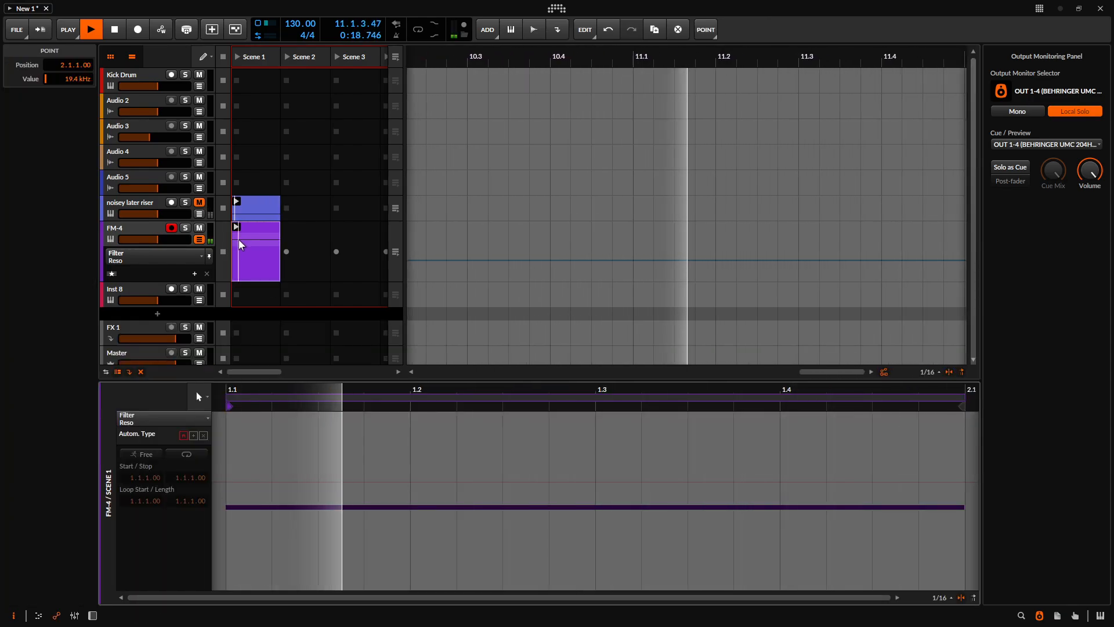
{"action": "left_click", "coordinate": [157, 256]}
{"action": "left_click", "coordinate": [146, 272]}
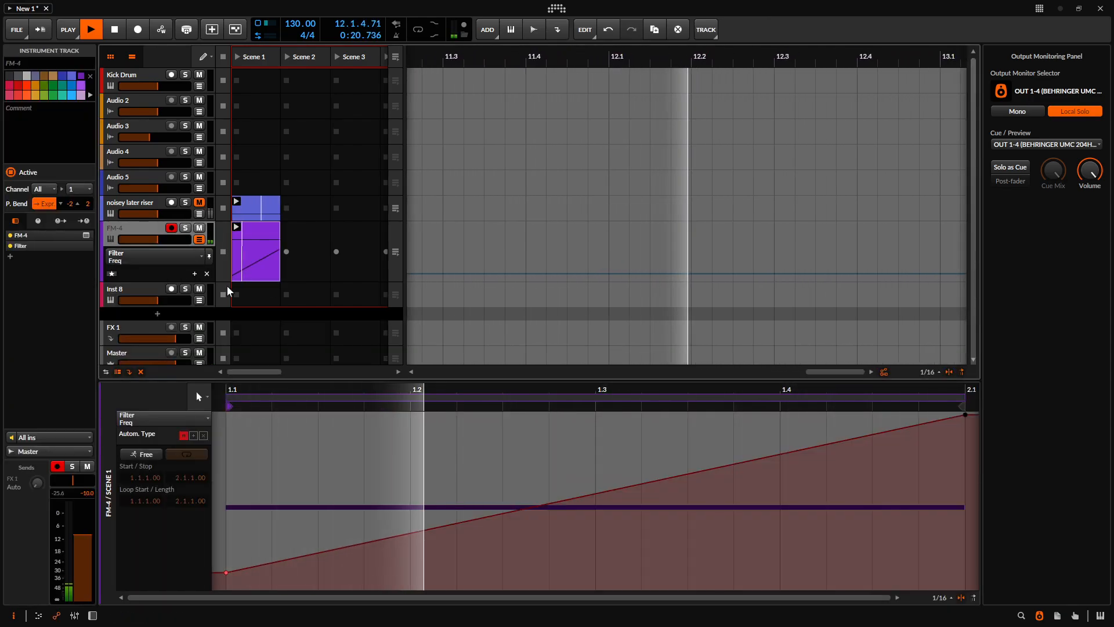
{"action": "left_click_drag", "start_coordinate": [226, 572], "coordinate": [226, 540]}
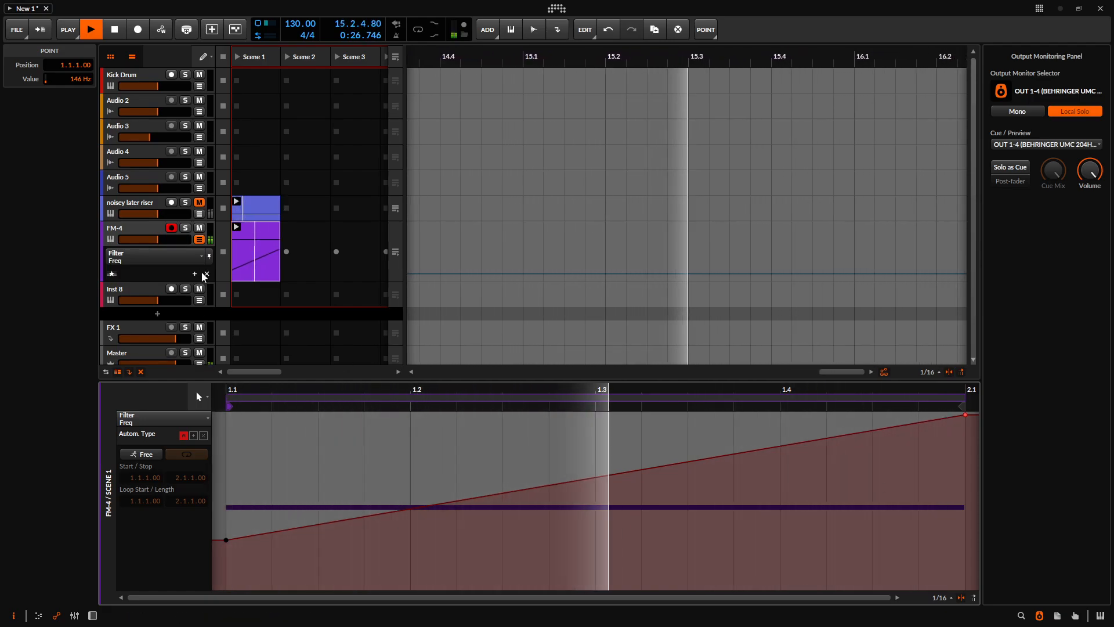
{"action": "key", "text": "space"}
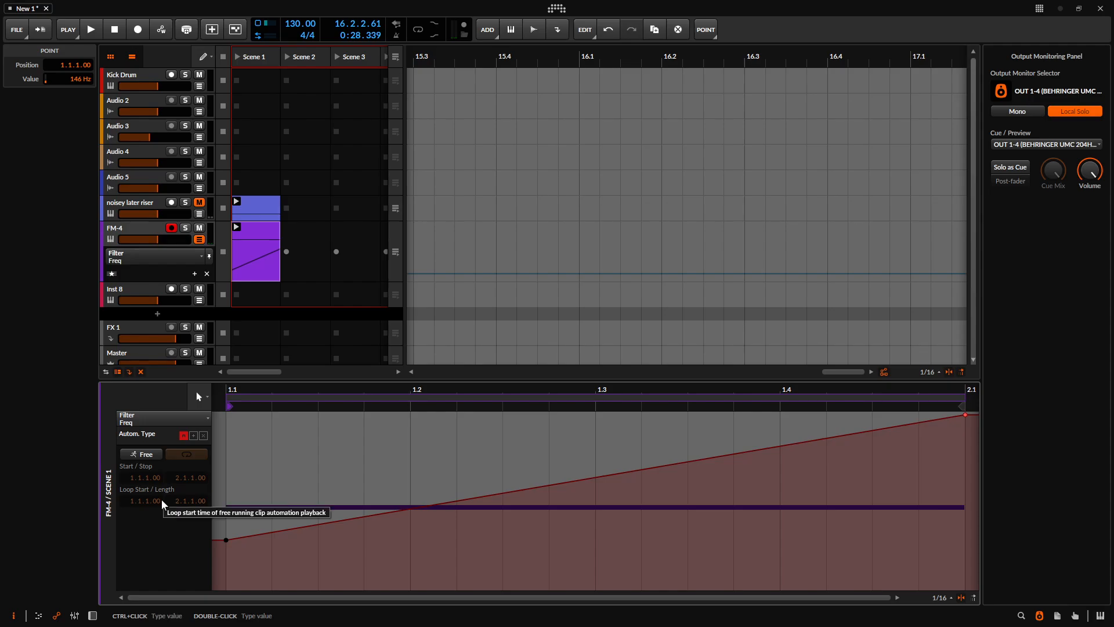
Show the FM-4 track's device chain and add a Saturator after the Filter
{"action": "left_click", "coordinate": [93, 615]}
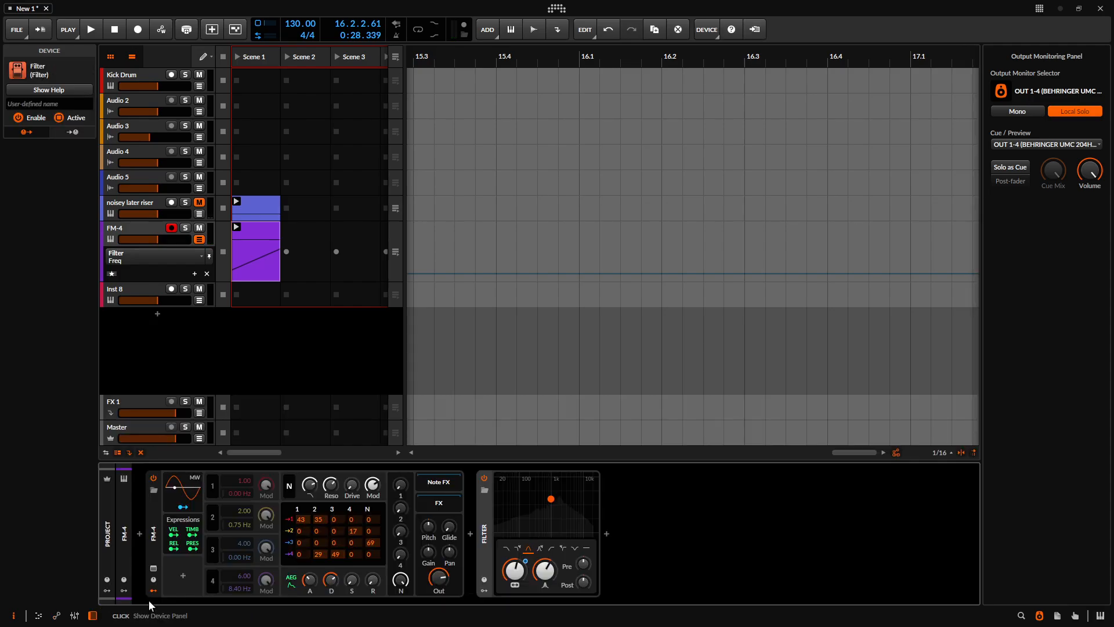
{"action": "left_click", "coordinate": [607, 533]}
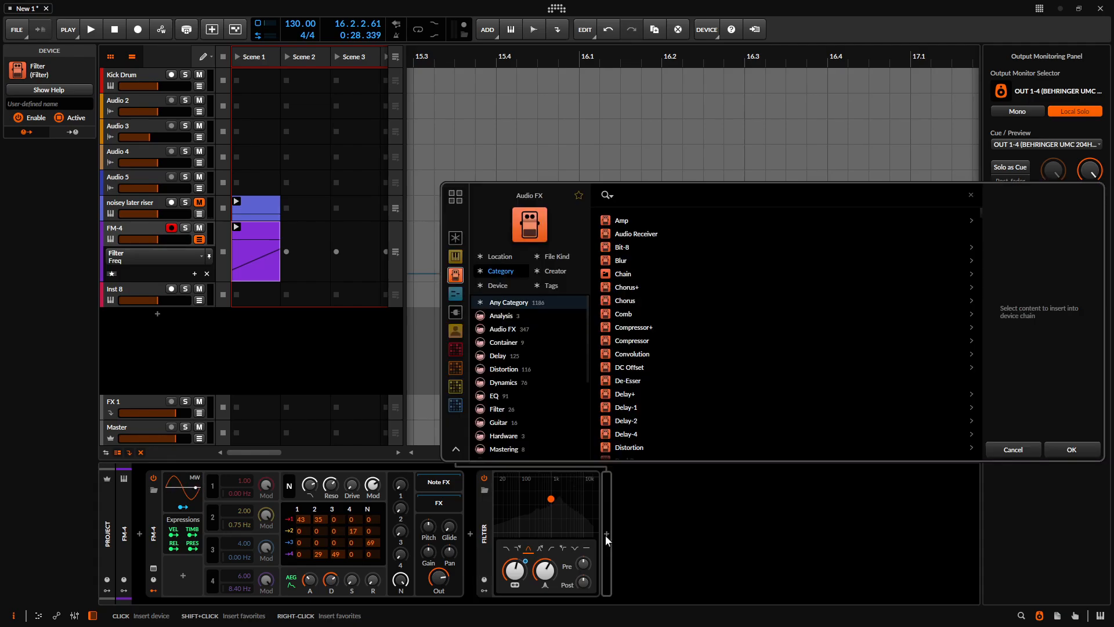
{"action": "type", "text": "sa"}
{"action": "left_click", "coordinate": [638, 218]}
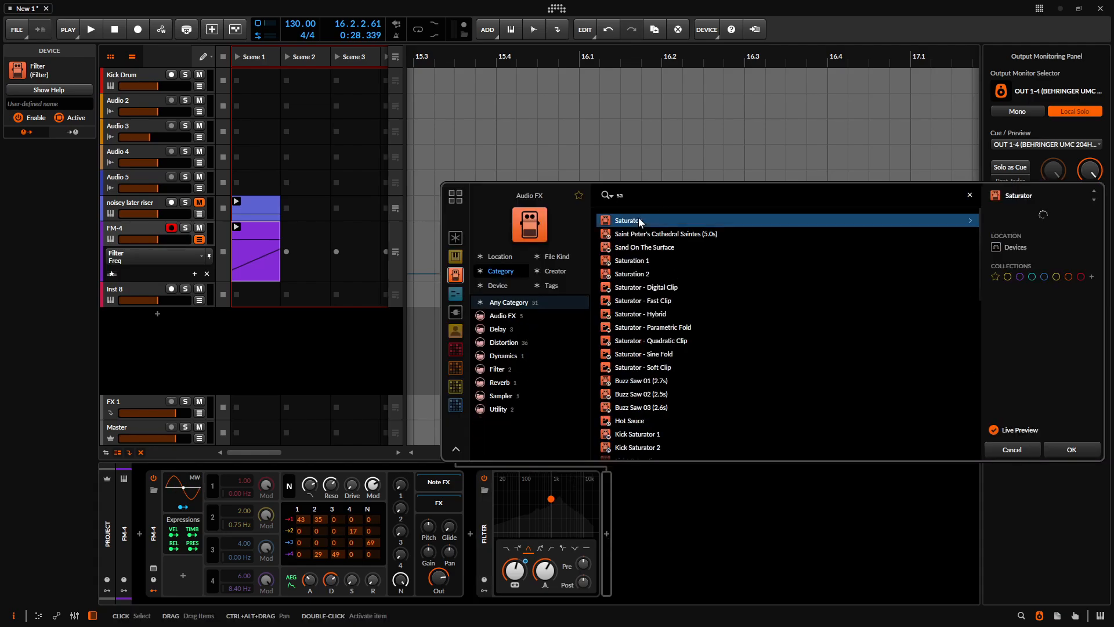
{"action": "left_click", "coordinate": [1072, 447]}
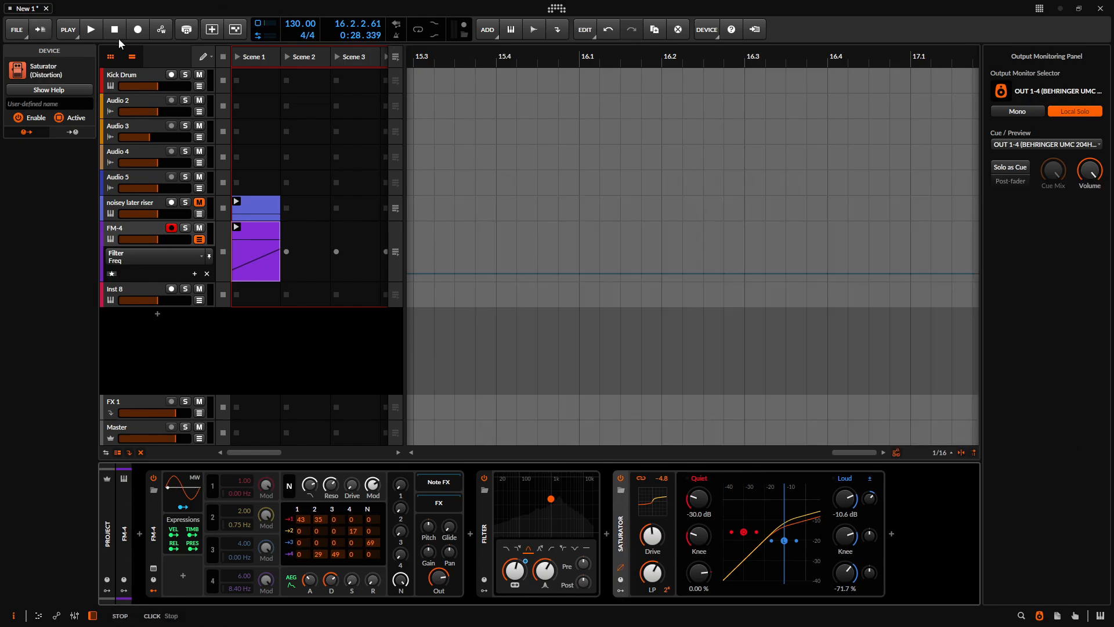
Play the FM-4 clip and raise the Saturator's drive
{"action": "left_click", "coordinate": [91, 29]}
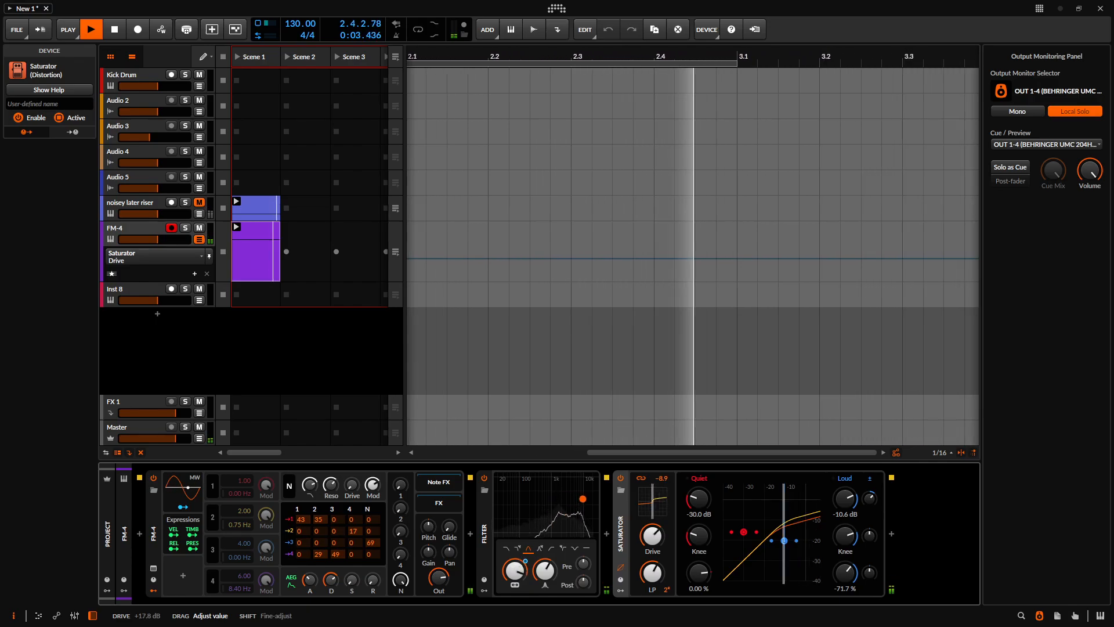
{"action": "mouse_move", "coordinate": [655, 573]}
{"action": "left_mouse_down"}
{"action": "mouse_move", "coordinate": [655, 594]}
{"action": "mouse_move", "coordinate": [656, 574]}
{"action": "left_mouse_up"}
{"action": "left_click_drag", "start_coordinate": [654, 536], "coordinate": [654, 521]}
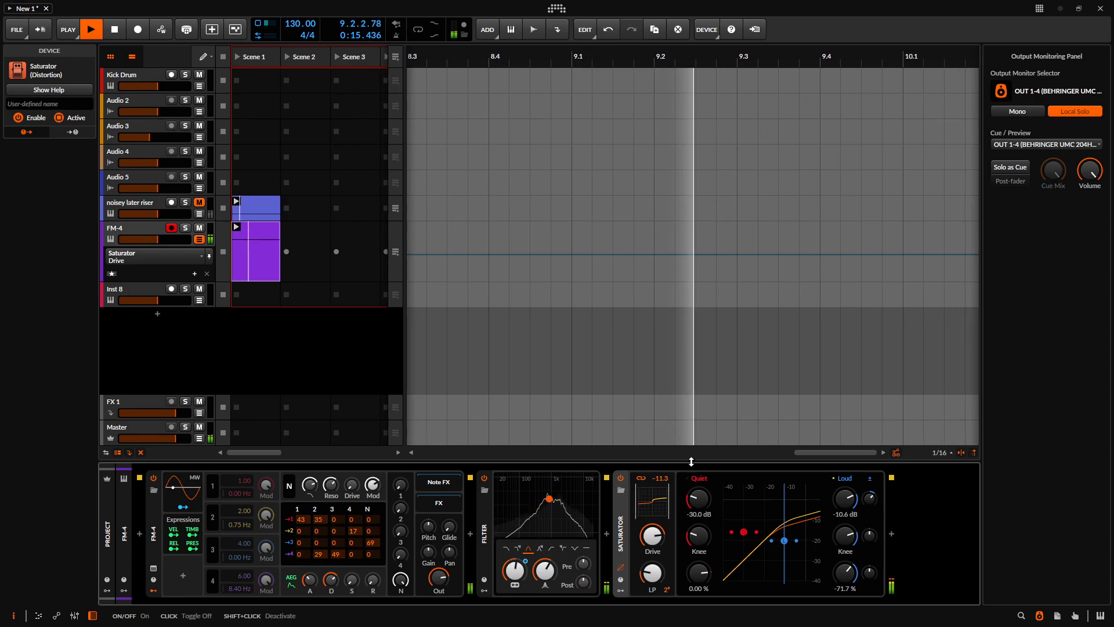
Add an EQ+ device after the Saturator
{"action": "left_click", "coordinate": [891, 534]}
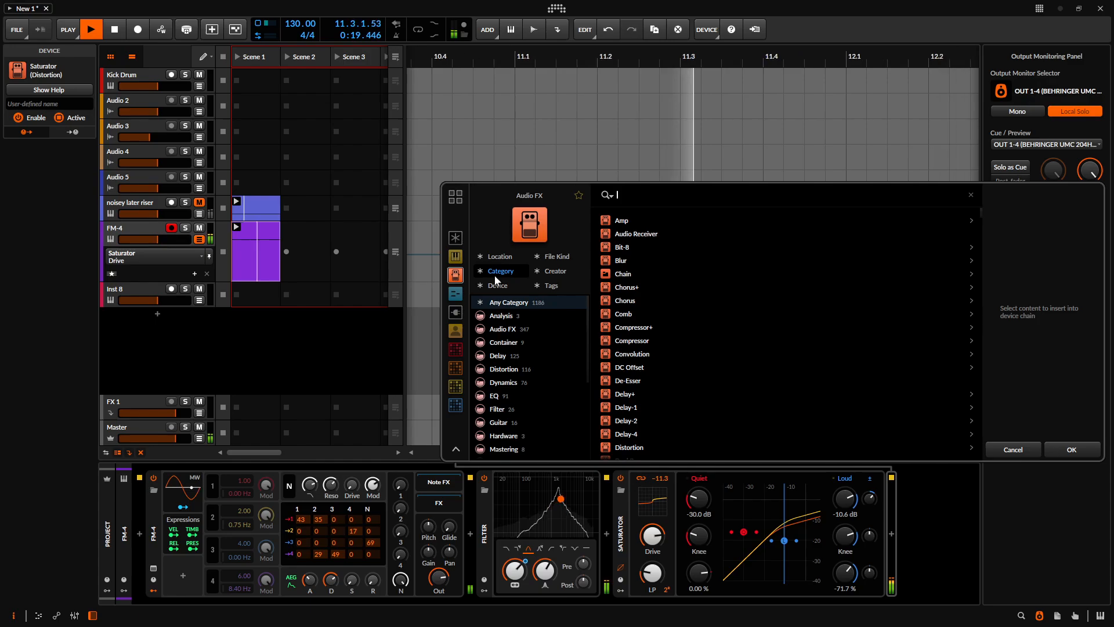
{"action": "type", "text": "eq"}
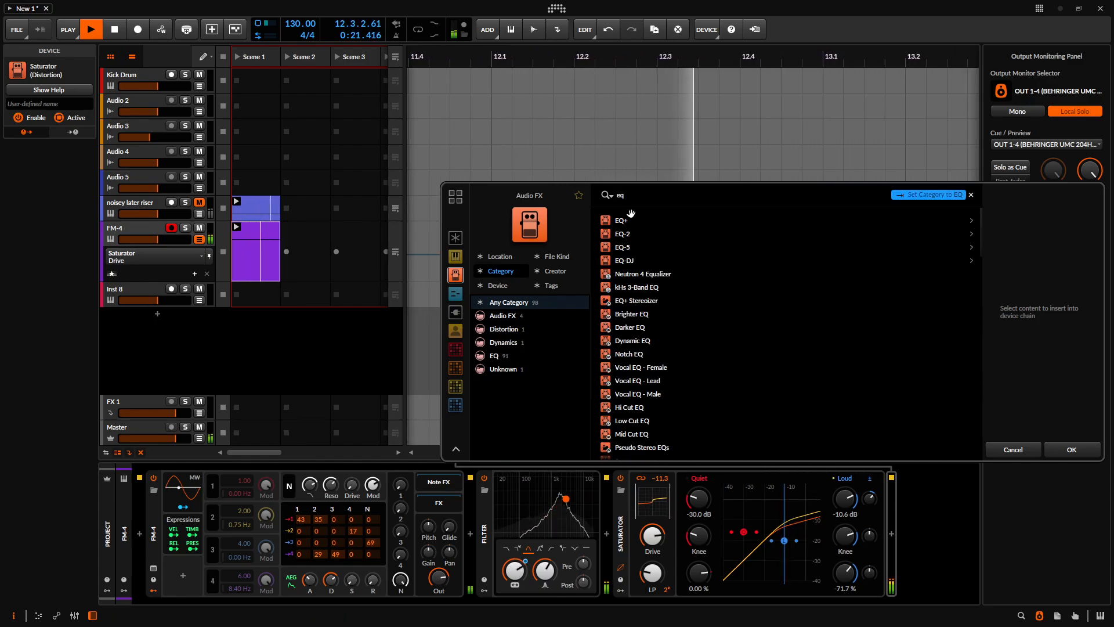
{"action": "left_click", "coordinate": [625, 221]}
{"action": "left_click", "coordinate": [1072, 448]}
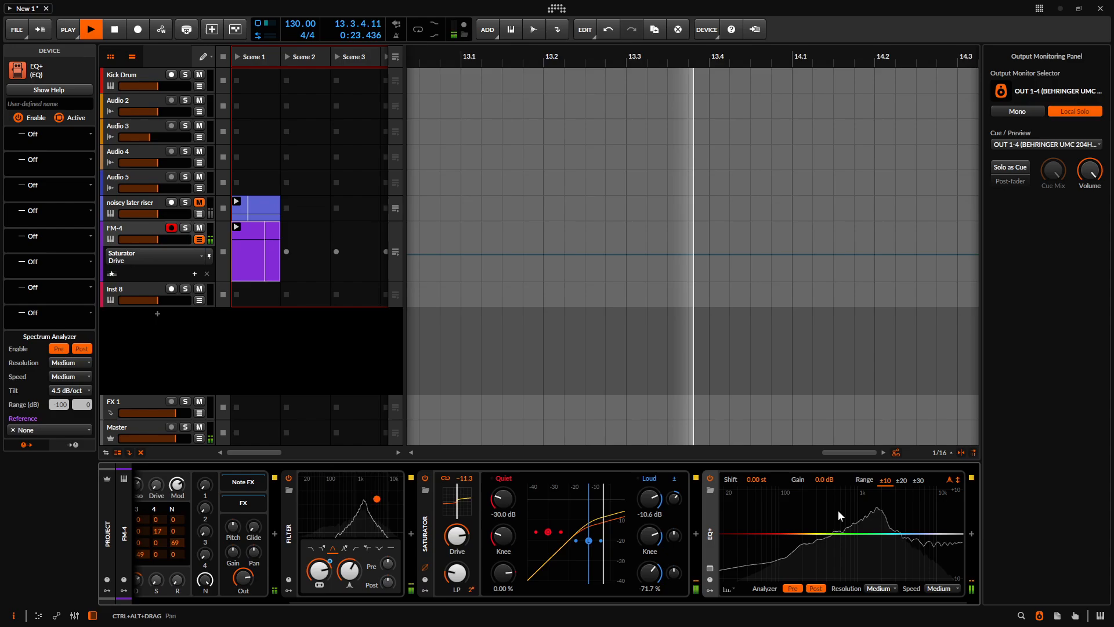
Create two EQ+ bands: a low-cut at 47.1 Hz and a high-cut at 9.23 kHz with Q 0.71
{"action": "left_click_drag", "start_coordinate": [724, 574], "coordinate": [761, 577]}
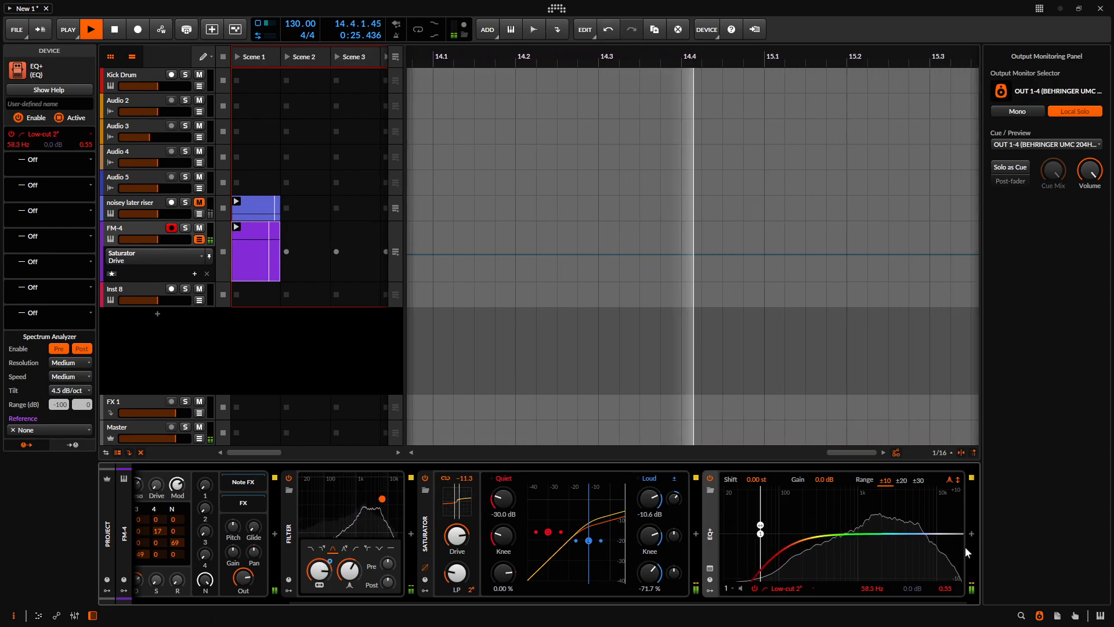
{"action": "left_click_drag", "start_coordinate": [960, 577], "coordinate": [915, 575]}
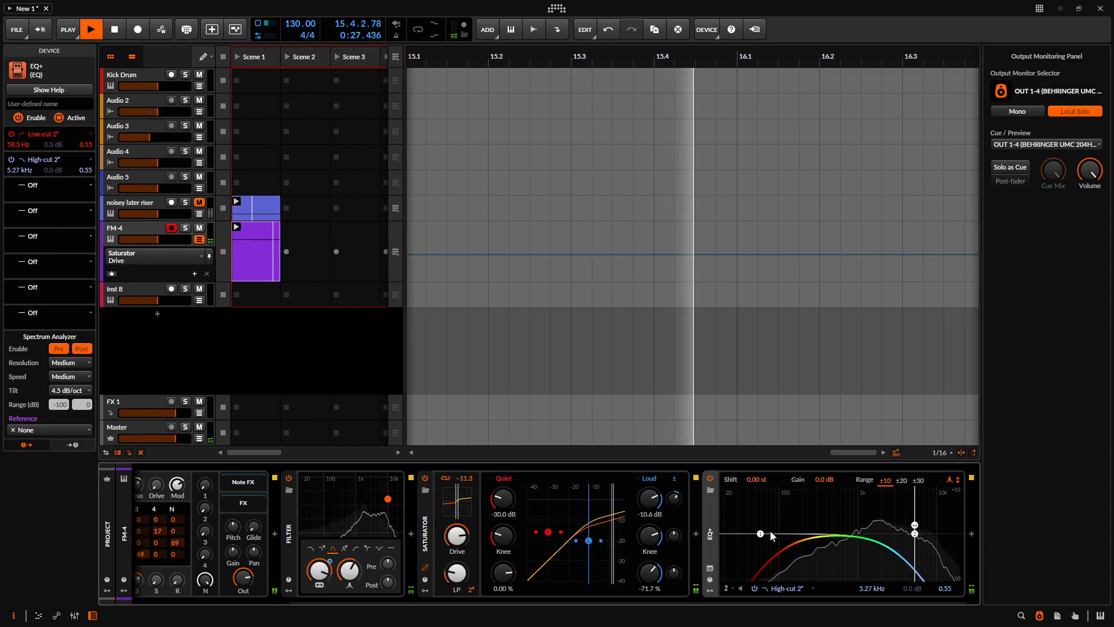
{"action": "left_click_drag", "start_coordinate": [761, 533], "coordinate": [753, 528]}
{"action": "left_click_drag", "start_coordinate": [915, 534], "coordinate": [934, 523]}
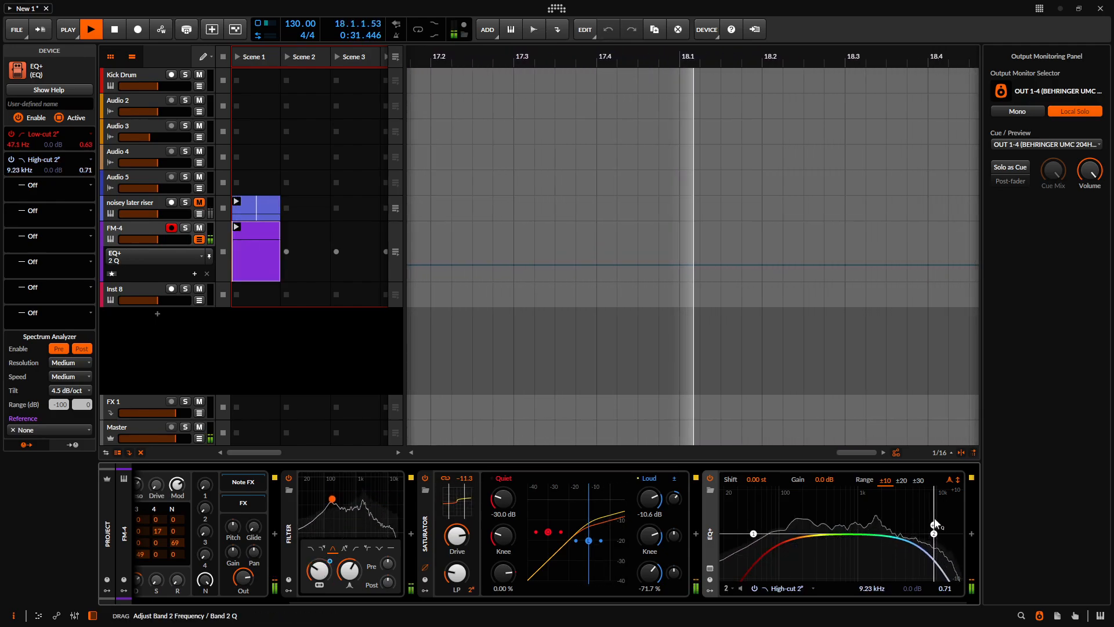
Add a Reverb device after EQ+
{"action": "left_click", "coordinate": [971, 534]}
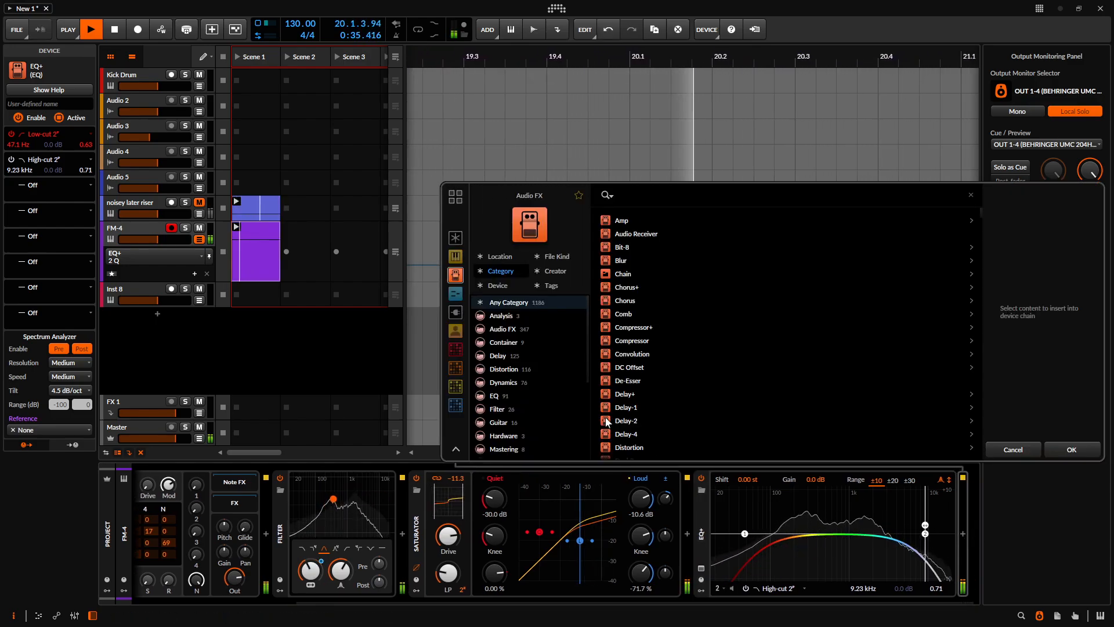
{"action": "type", "text": "rev"}
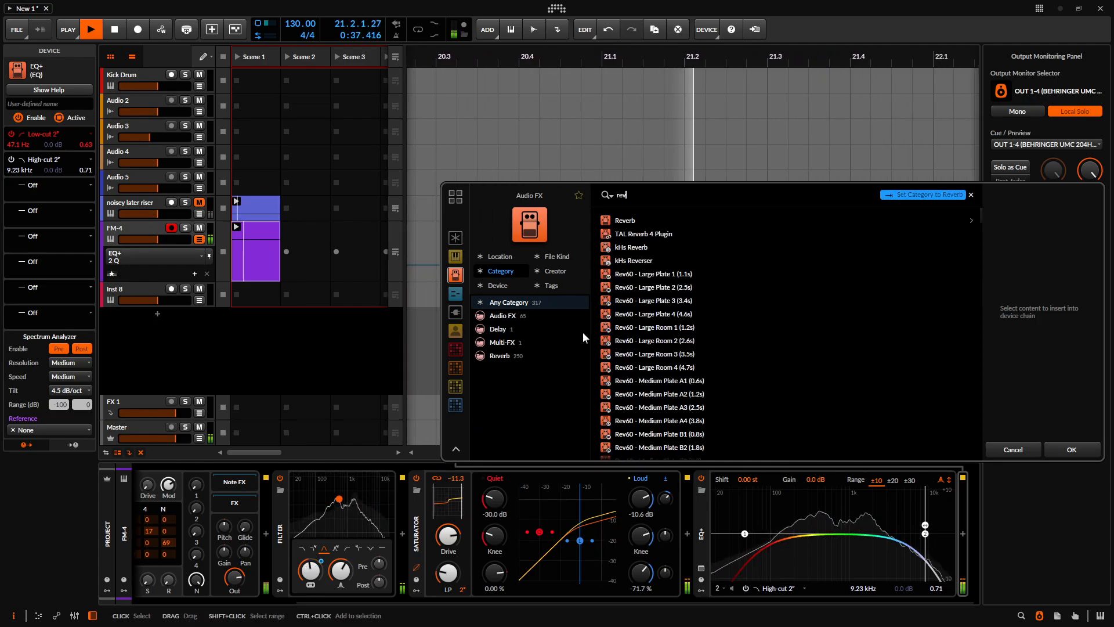
{"action": "key", "text": "Down"}
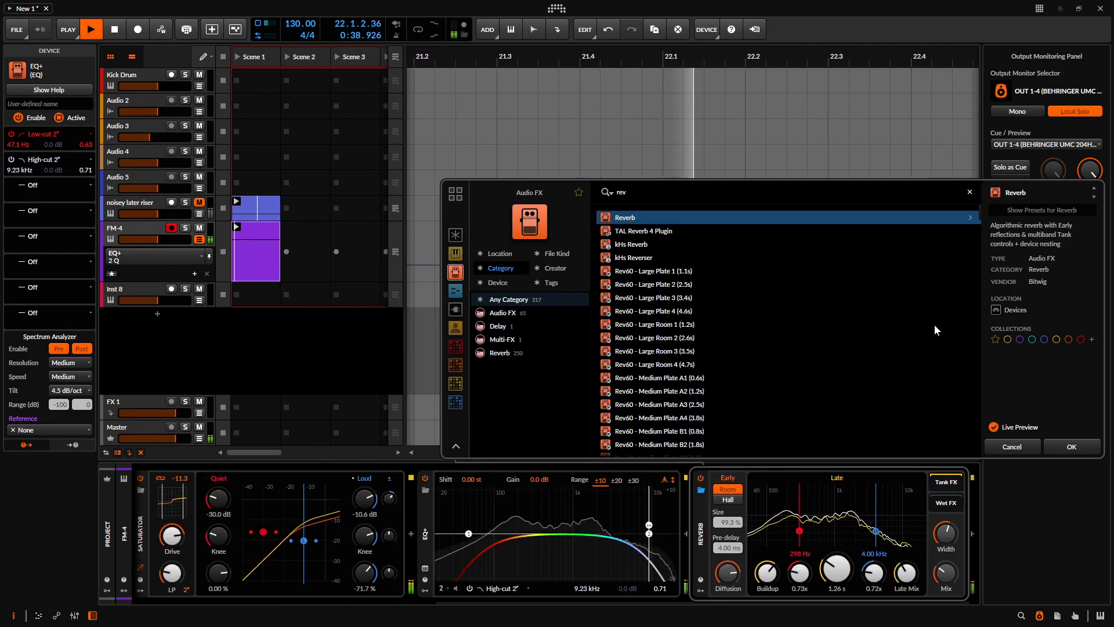
{"action": "left_click", "coordinate": [1068, 445]}
Load the Bathroom In Mitte preset into the Reverb
{"action": "left_click", "coordinate": [702, 491]}
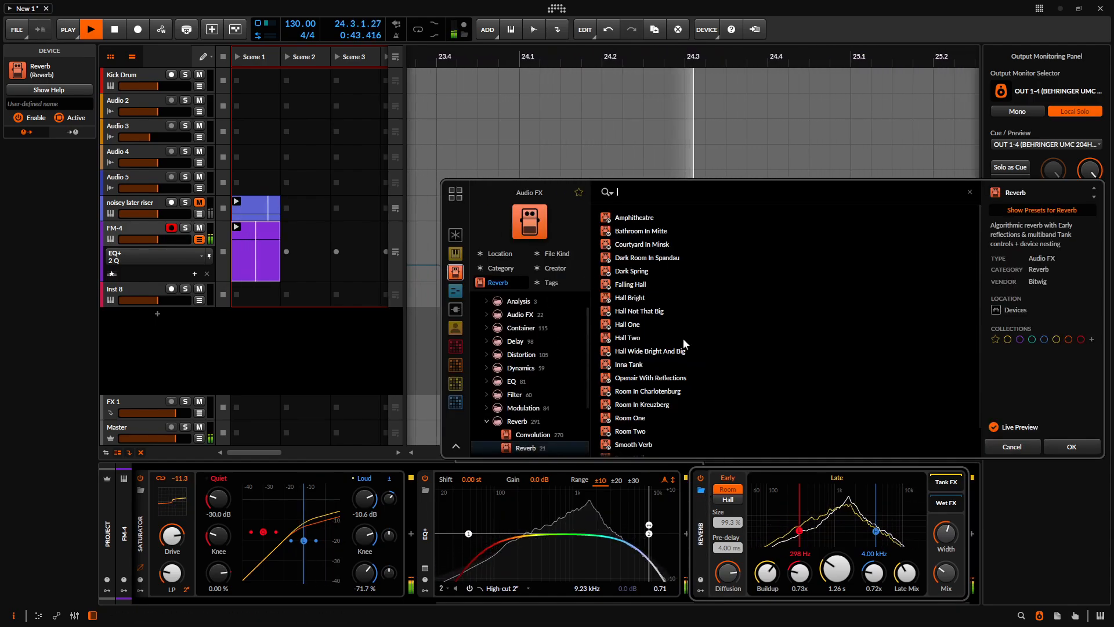
{"action": "left_click", "coordinate": [651, 232]}
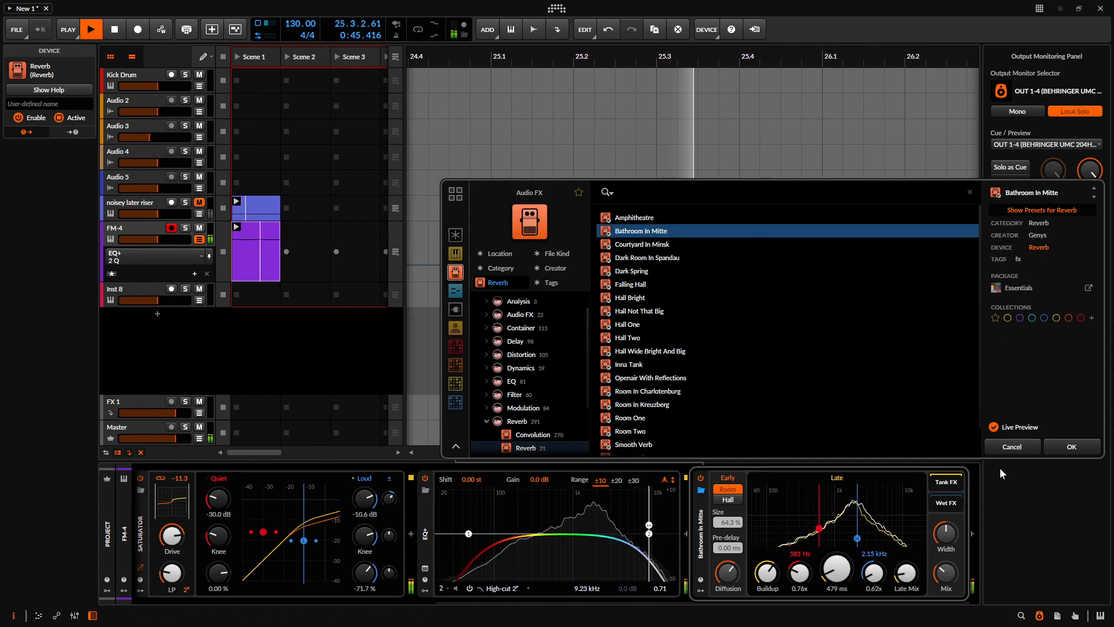
{"action": "left_click", "coordinate": [1072, 445]}
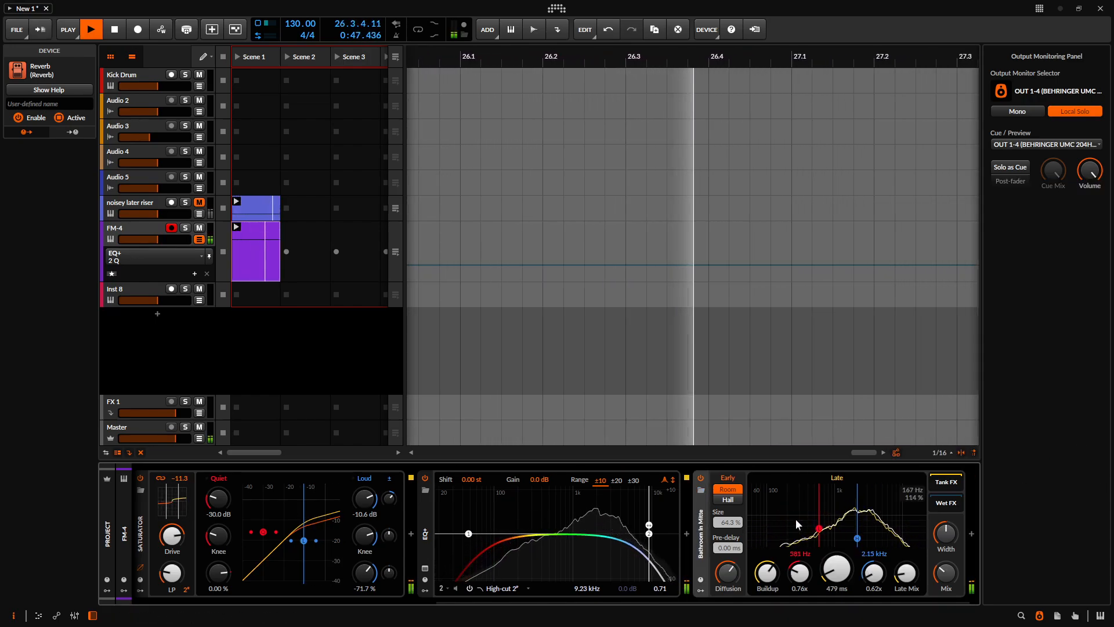
Set the reverb time to 2.24 s, raise its mix, and compare the sound with the Reverb off and on
{"action": "left_click_drag", "start_coordinate": [836, 568], "coordinate": [836, 531]}
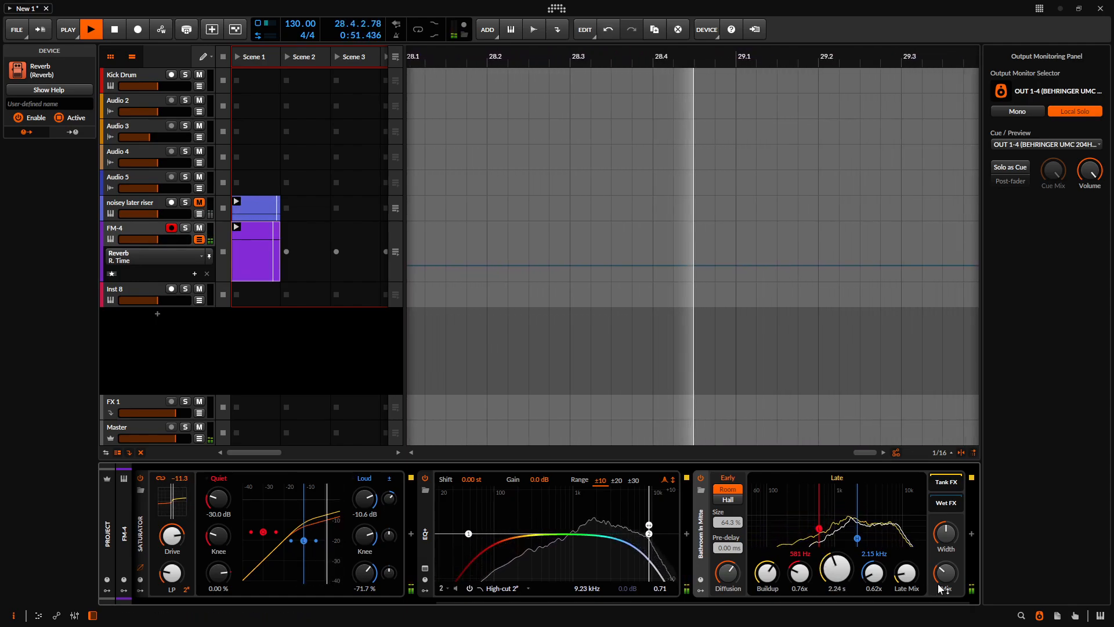
{"action": "left_click_drag", "start_coordinate": [945, 573], "coordinate": [946, 565]}
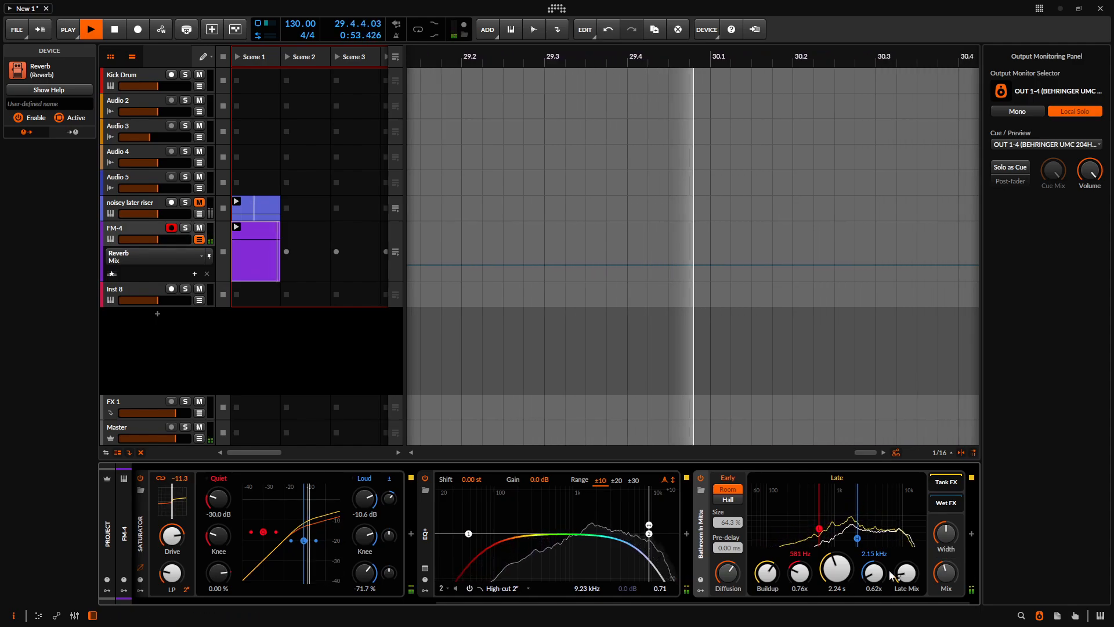
{"action": "left_click", "coordinate": [701, 477]}
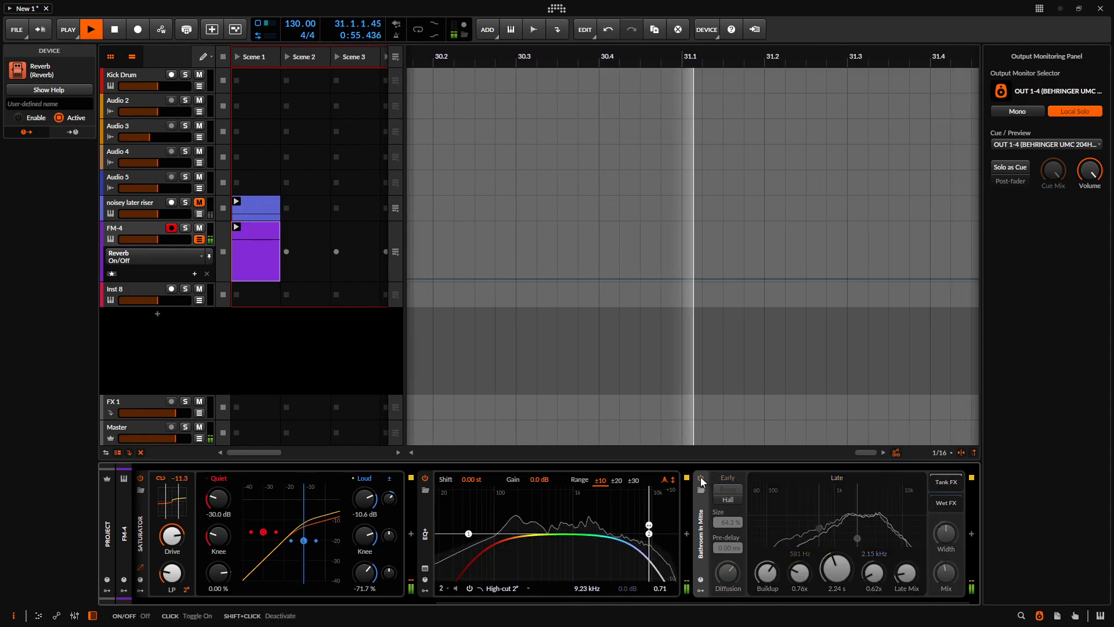
{"action": "left_click", "coordinate": [701, 477]}
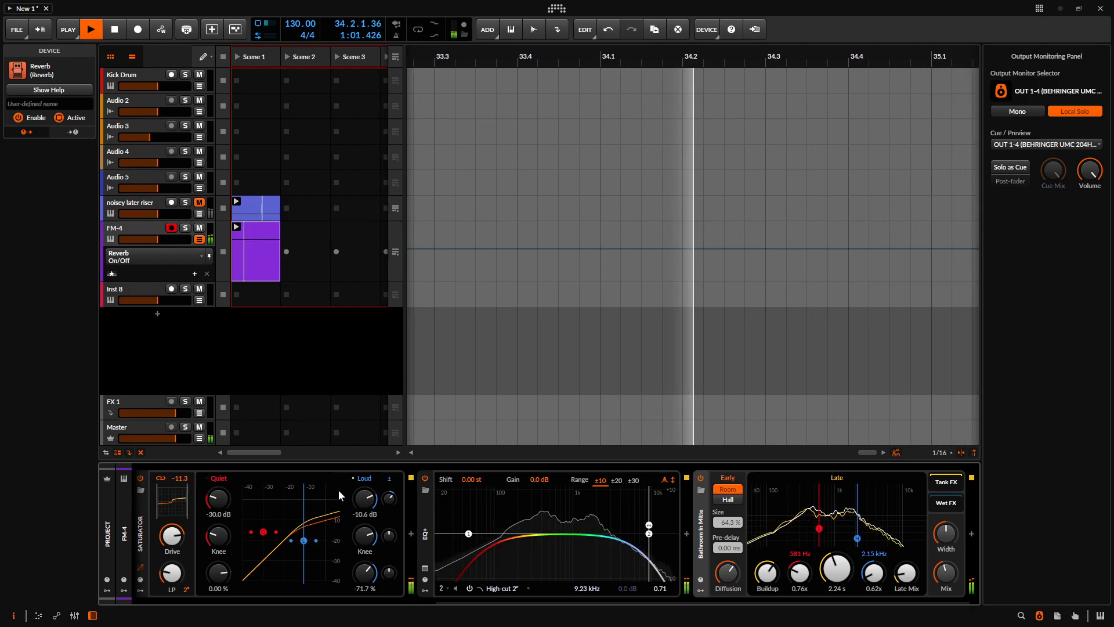
Raise the Filter's resonance slightly and fine-tune FM-4's noise cutoff while the clip plays
{"action": "left_click_drag", "start_coordinate": [482, 602], "coordinate": [227, 601]}
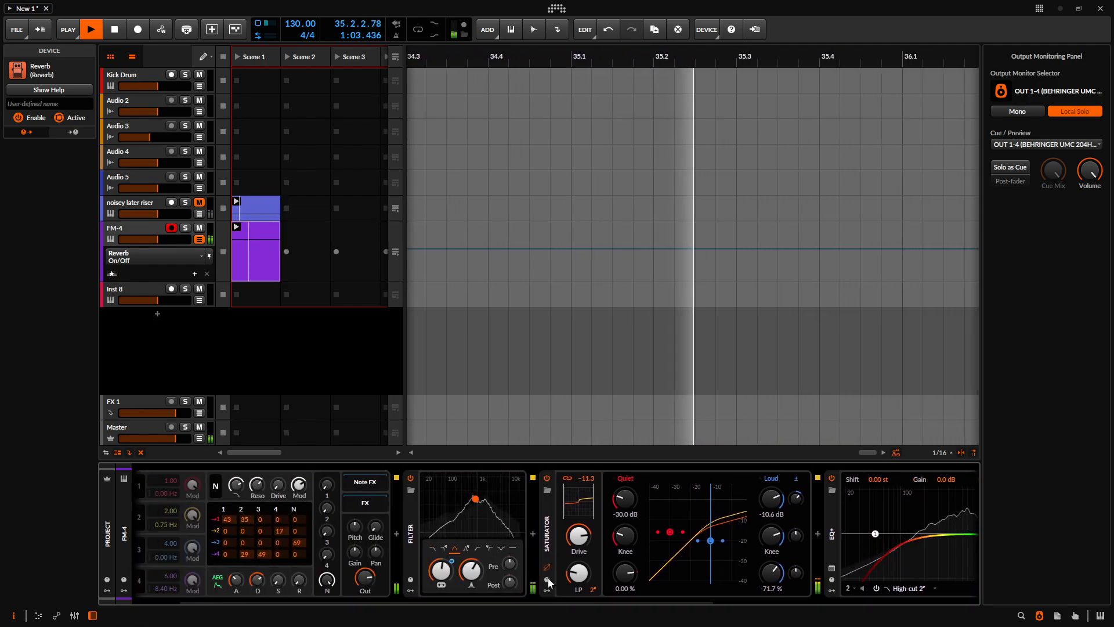
{"action": "left_click_drag", "start_coordinate": [471, 572], "coordinate": [472, 568]}
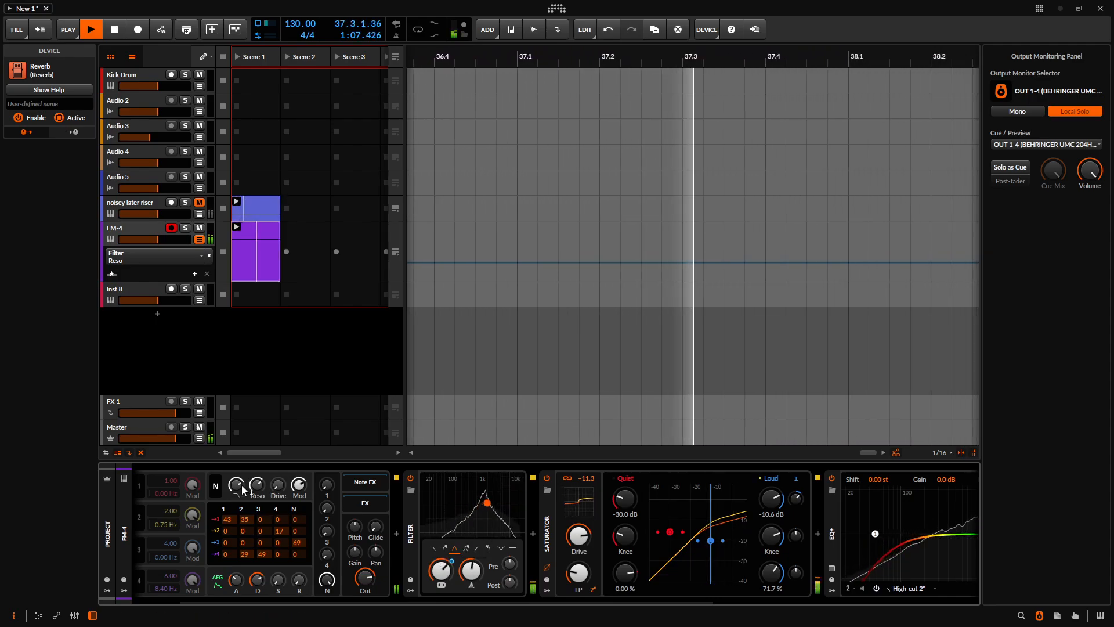
{"action": "left_click_drag", "start_coordinate": [242, 488], "coordinate": [238, 482]}
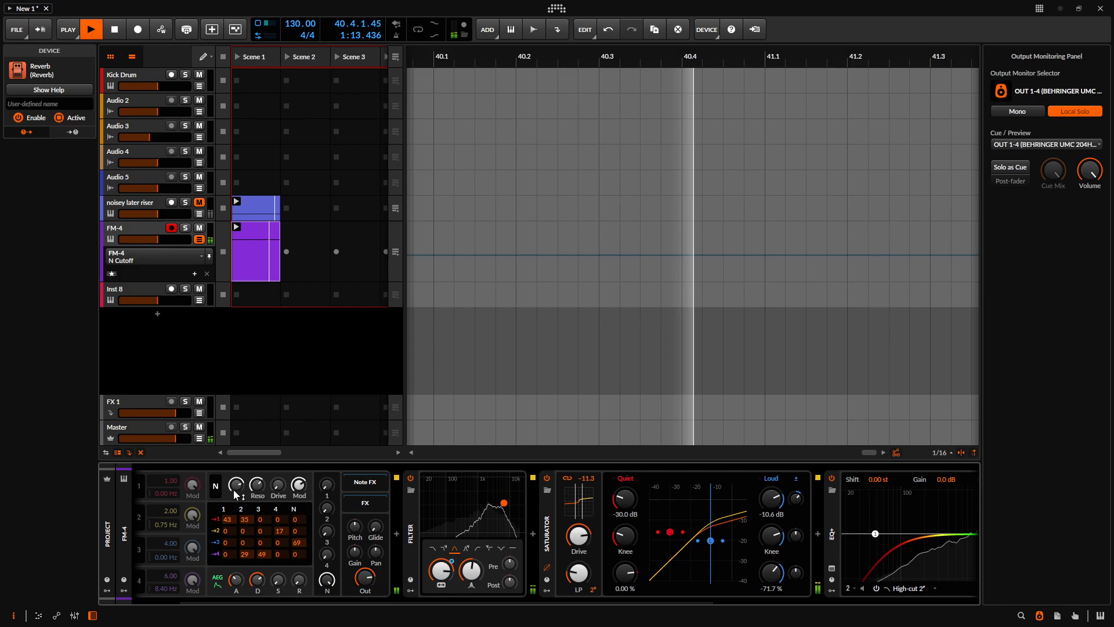
Add a Tool device at the end of the chain, after the Reverb
{"action": "left_click_drag", "start_coordinate": [464, 602], "coordinate": [951, 604]}
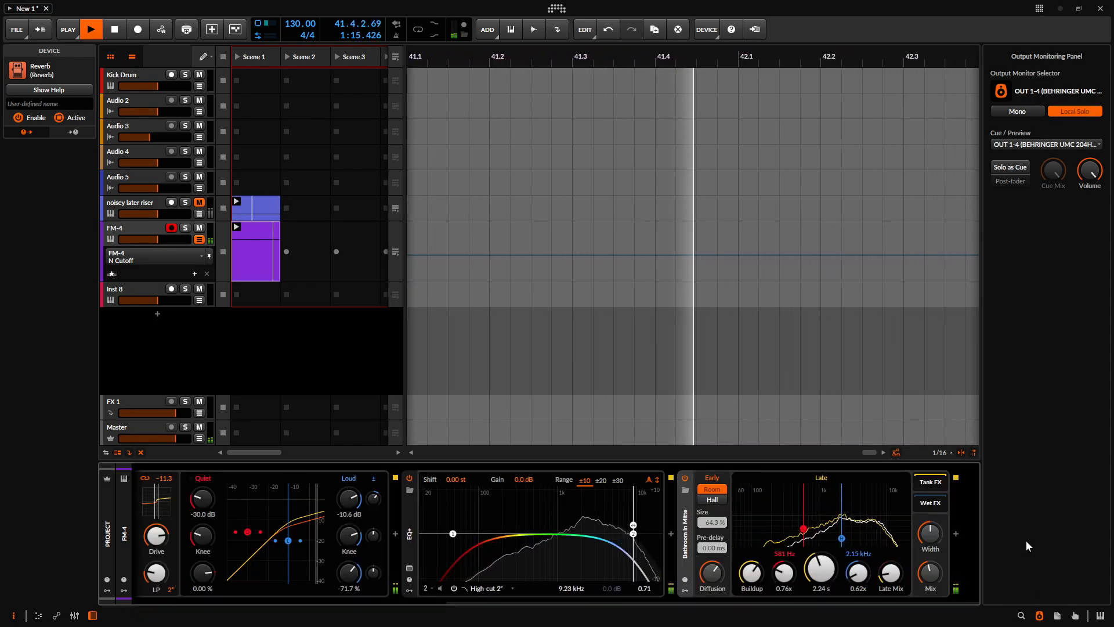
{"action": "left_click", "coordinate": [955, 534]}
{"action": "type", "text": "tool"}
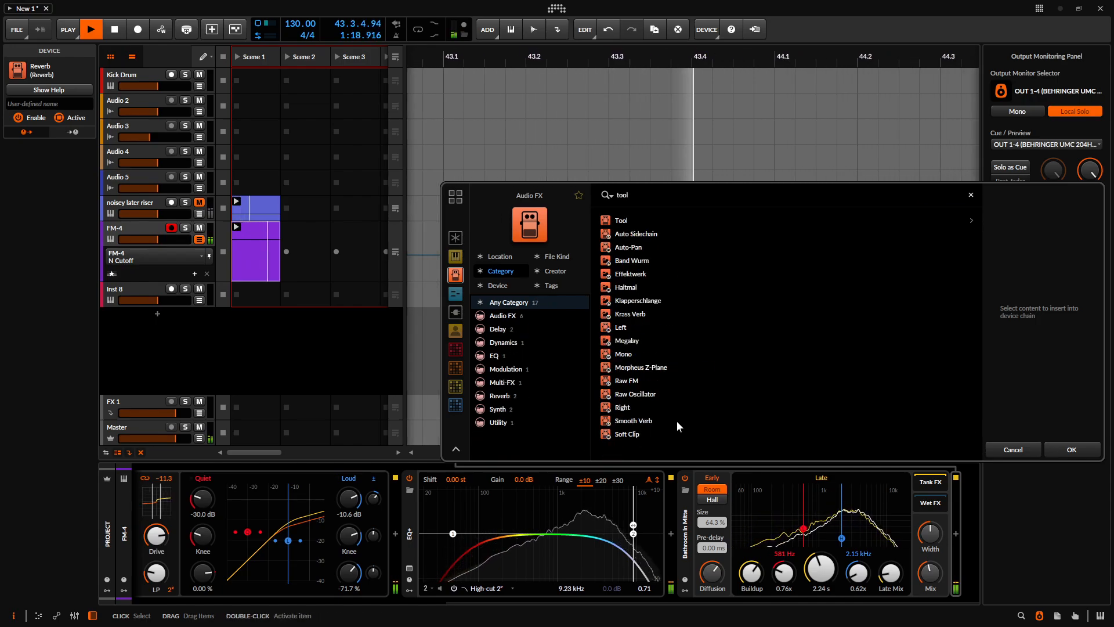
{"action": "left_click", "coordinate": [618, 219]}
{"action": "left_click", "coordinate": [1071, 446]}
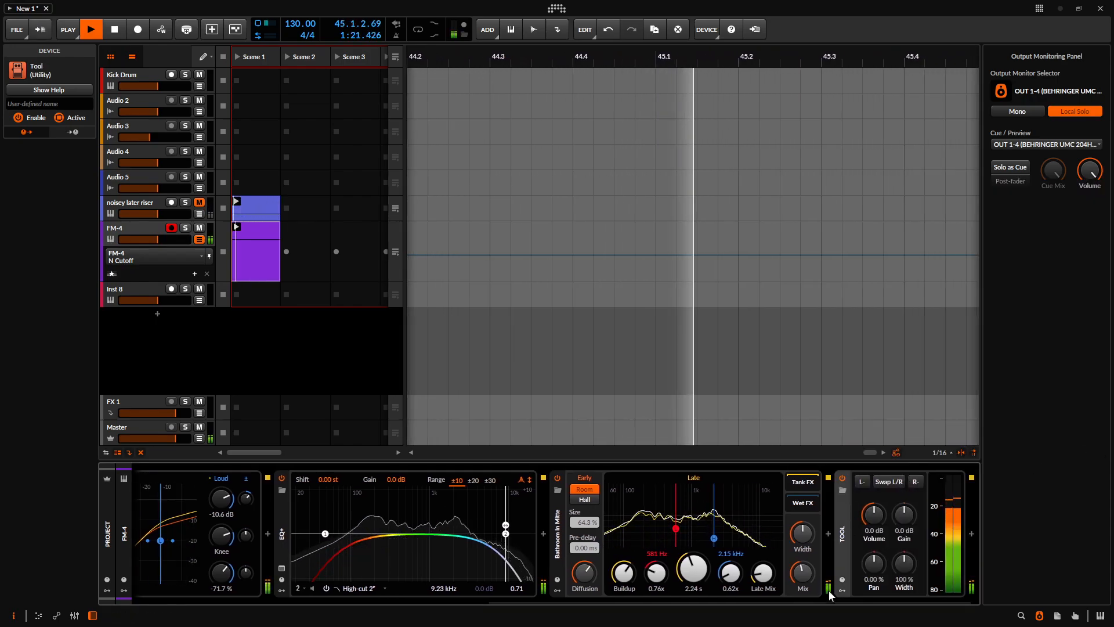
Add a Classic LFO modulator to the Tool device
{"action": "left_click", "coordinate": [860, 494]}
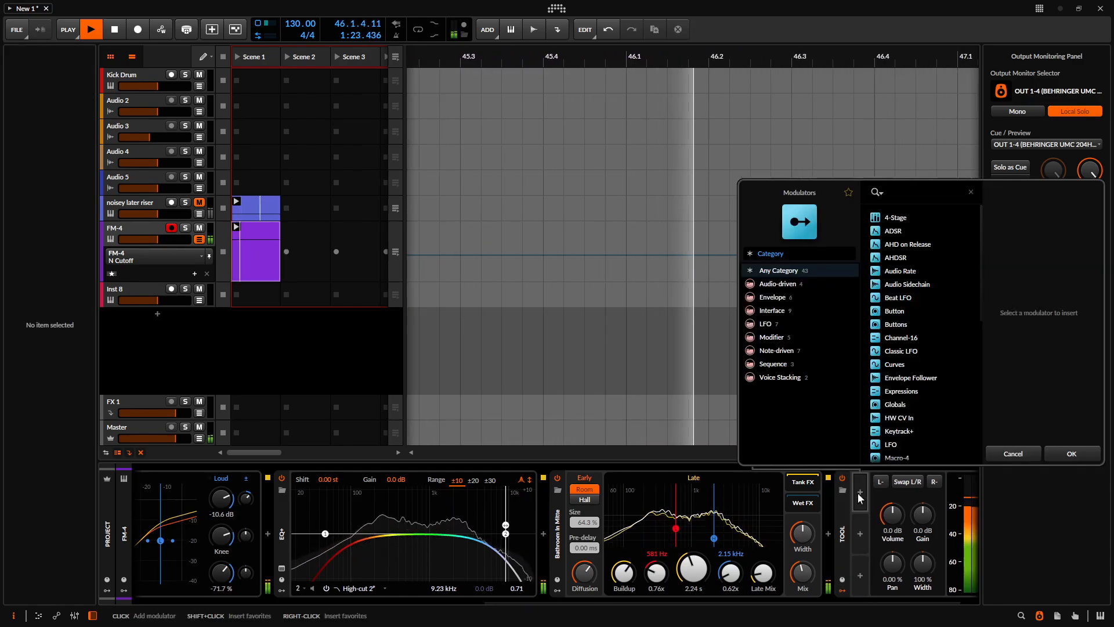
{"action": "left_click", "coordinate": [890, 349]}
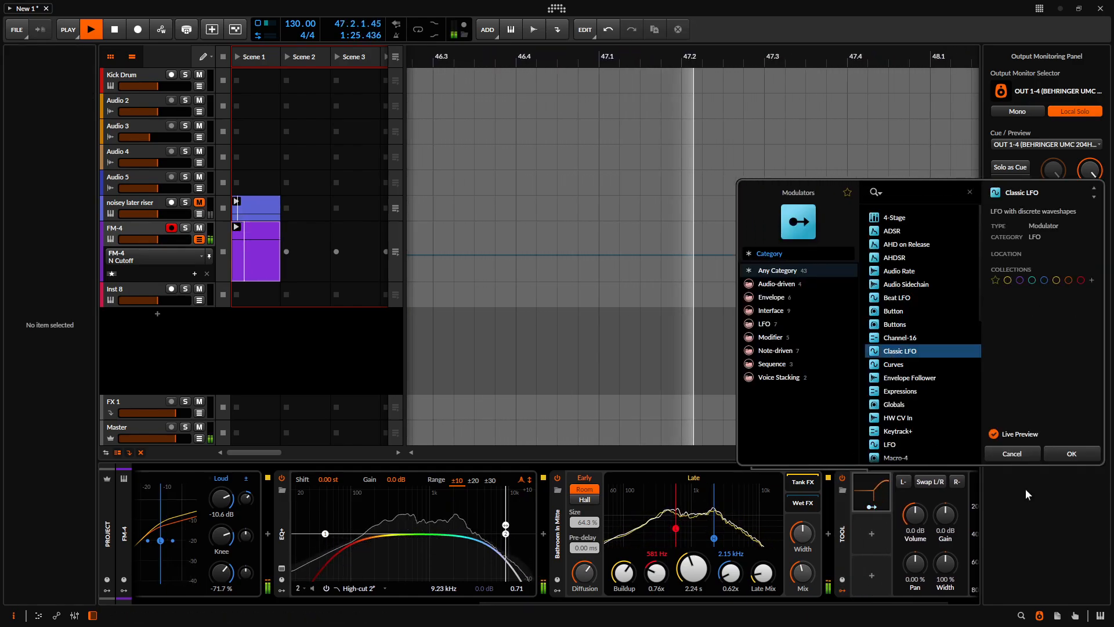
{"action": "left_click", "coordinate": [1067, 454]}
Sync the Classic LFO to note values with a 2/1 timebase and hide the output monitoring panel
{"action": "left_click", "coordinate": [861, 486]}
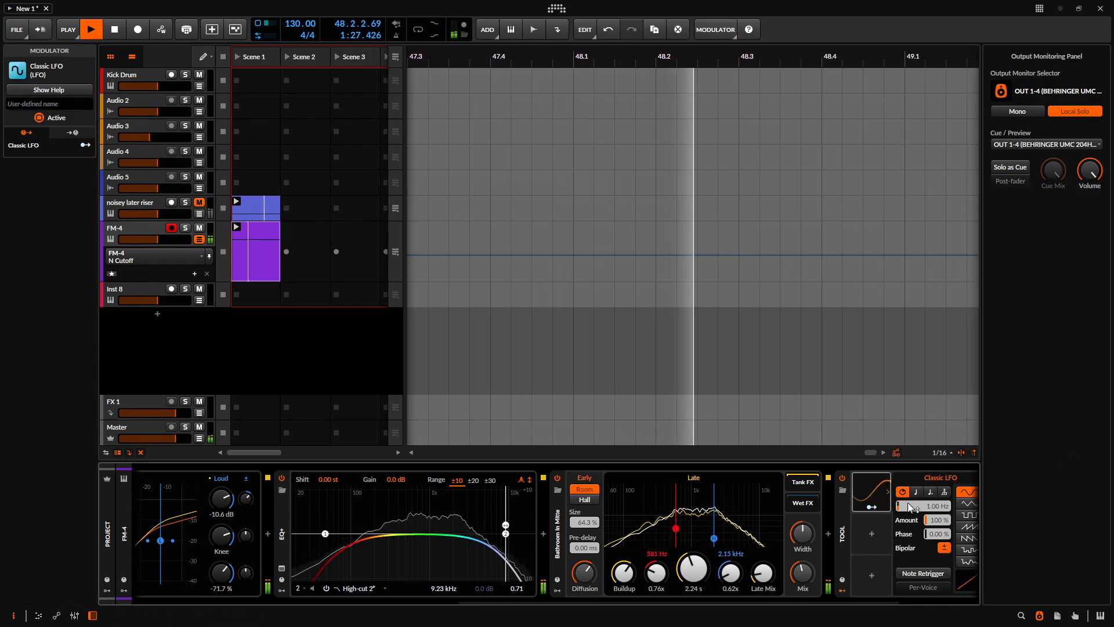
{"action": "left_click", "coordinate": [915, 493]}
{"action": "left_click", "coordinate": [923, 505]}
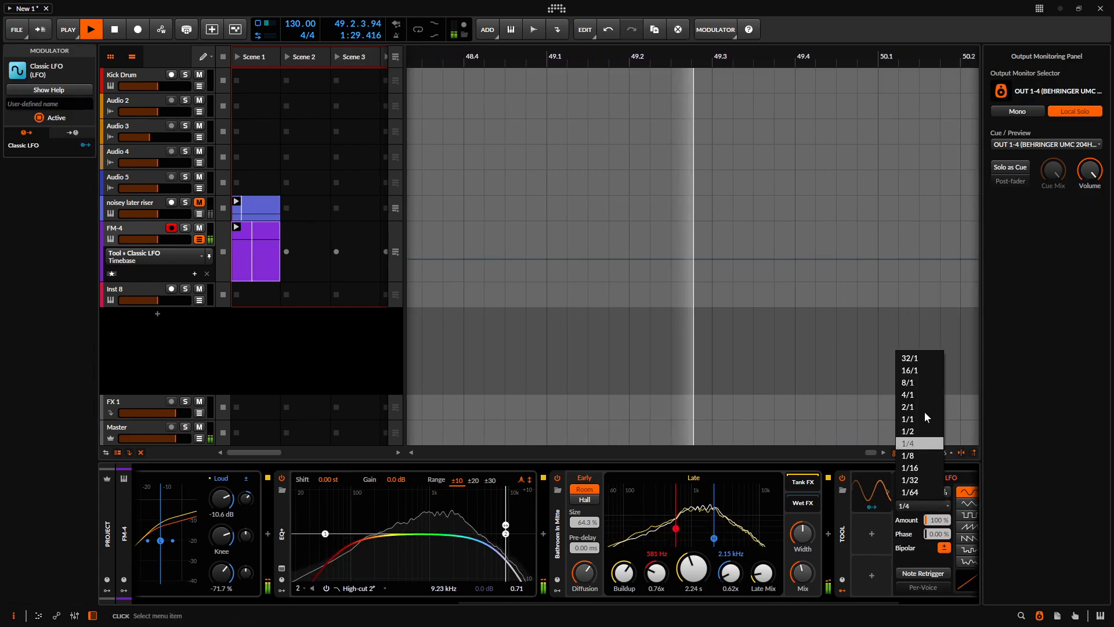
{"action": "left_click", "coordinate": [923, 409]}
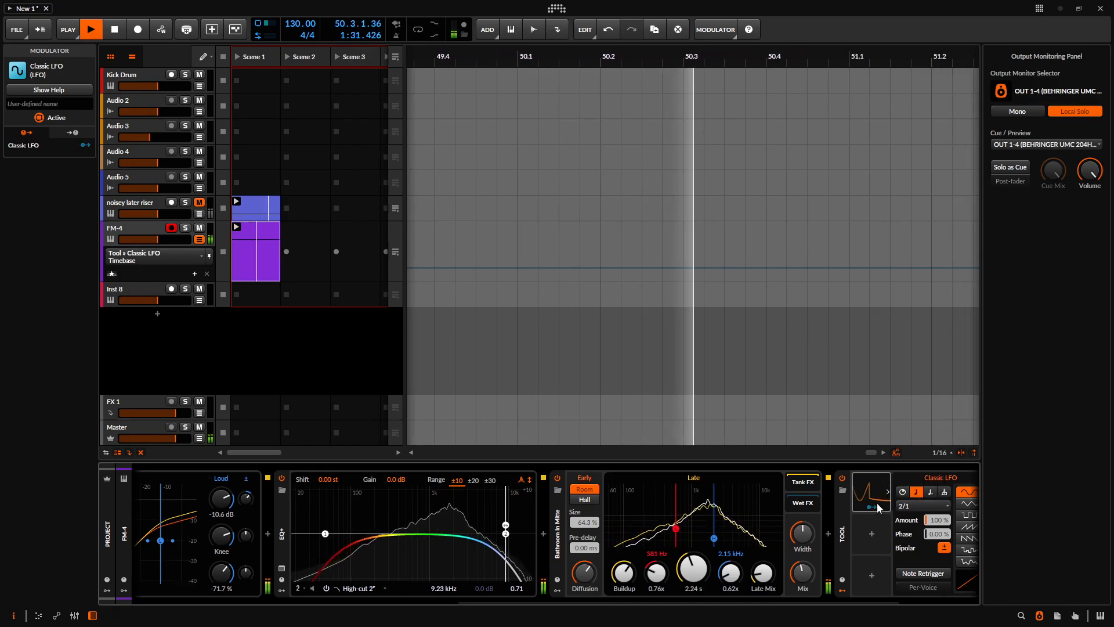
{"action": "left_click_drag", "start_coordinate": [774, 603], "coordinate": [983, 610]}
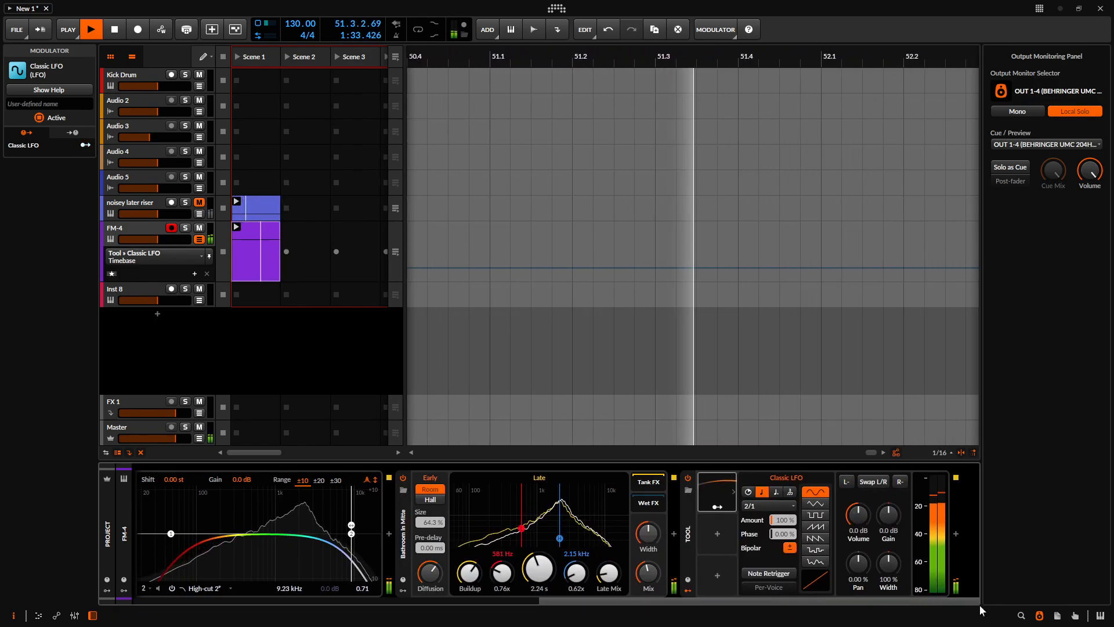
{"action": "left_click", "coordinate": [1040, 616]}
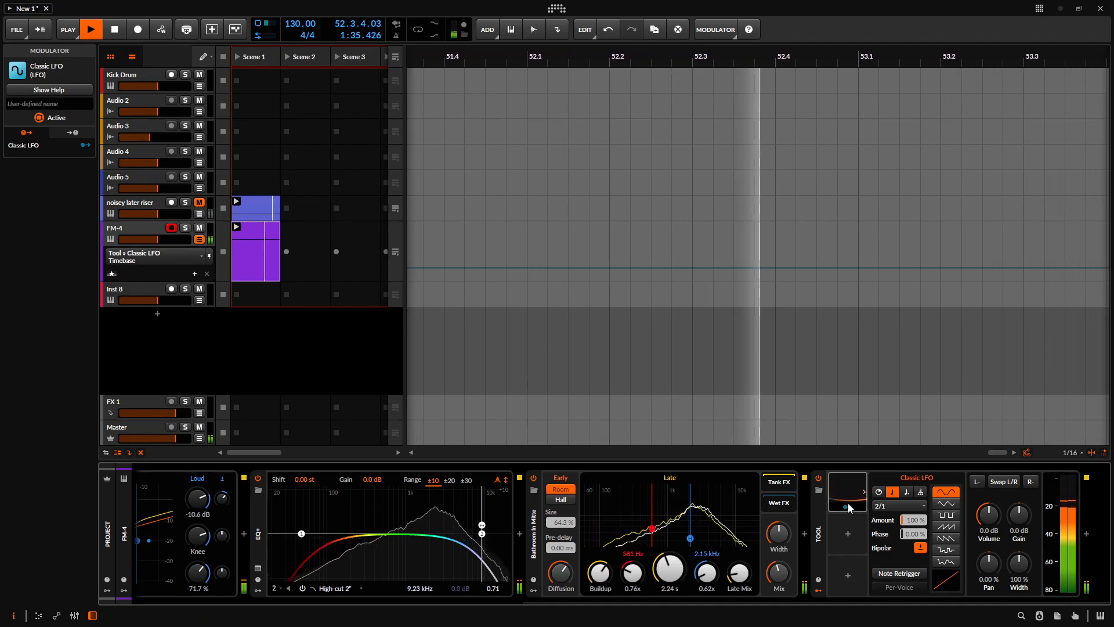
Modulate the Tool's Pan with the Classic LFO by about 0.510 and set the LFO's timebase to 1/2
{"action": "left_click_drag", "start_coordinate": [995, 561], "coordinate": [994, 549]}
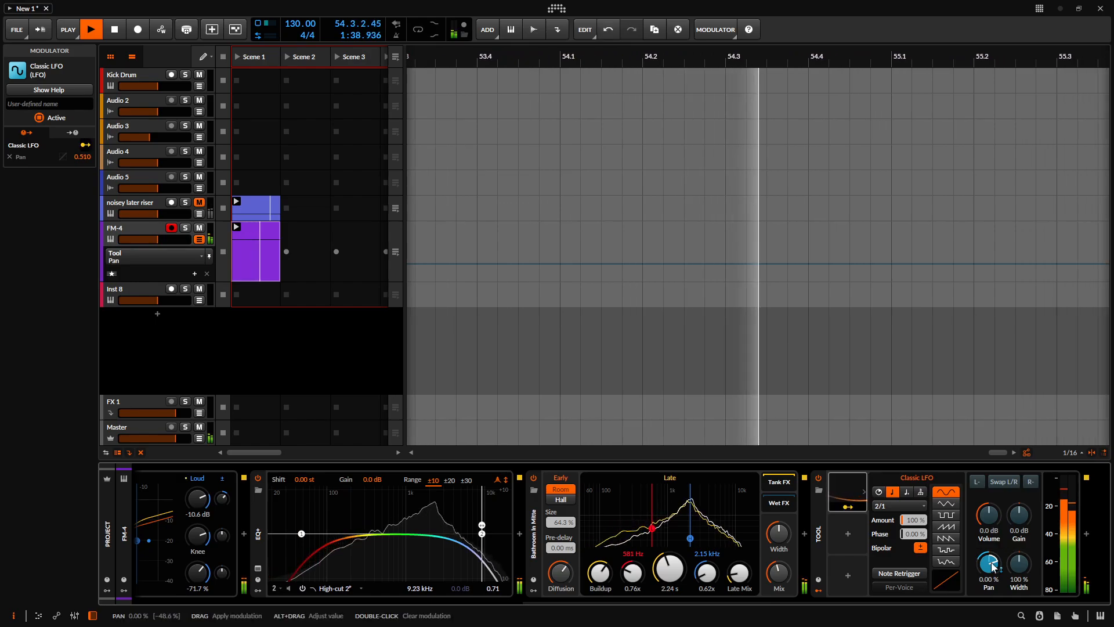
{"action": "left_click", "coordinate": [891, 506]}
{"action": "left_click", "coordinate": [890, 449]}
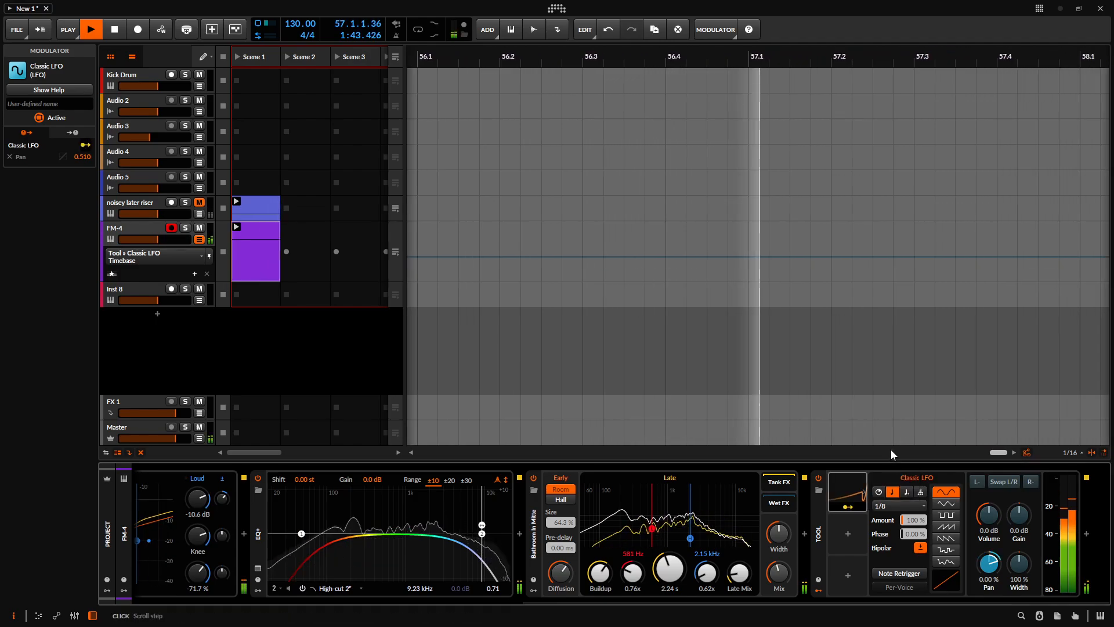
{"action": "left_click", "coordinate": [894, 505]}
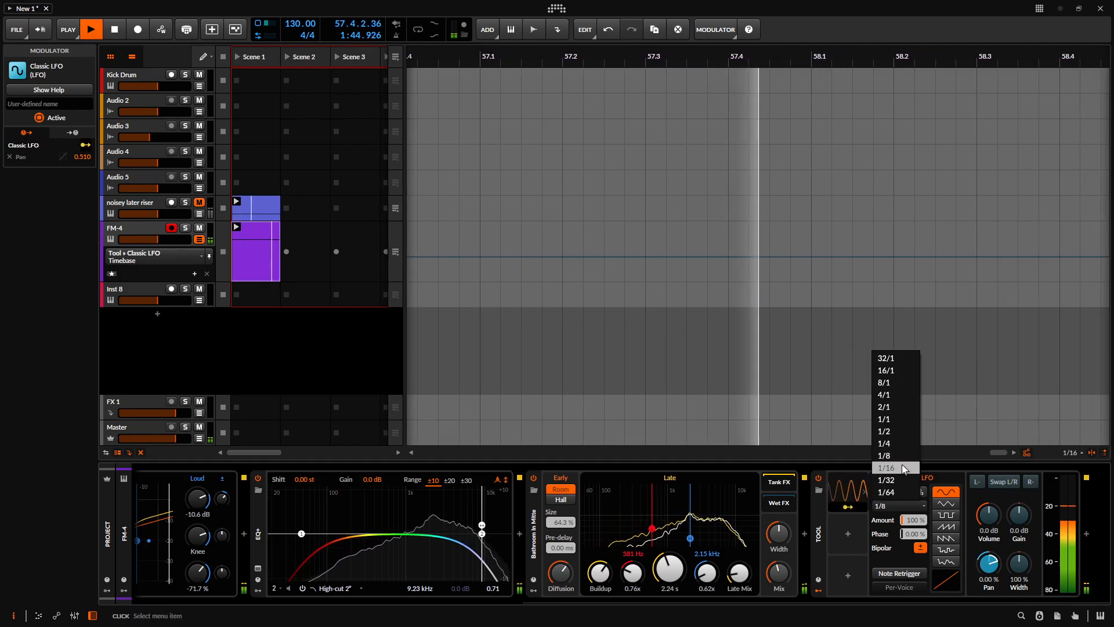
{"action": "left_click", "coordinate": [896, 432]}
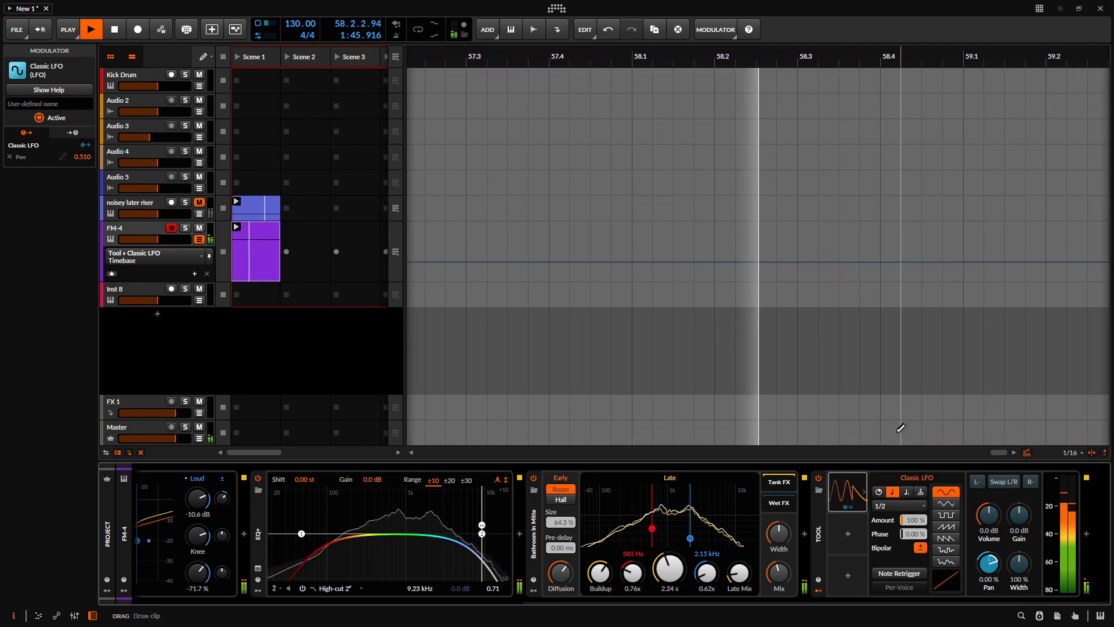
Add a Curves modulator to the Tool device beneath the Classic LFO
{"action": "left_click", "coordinate": [851, 530]}
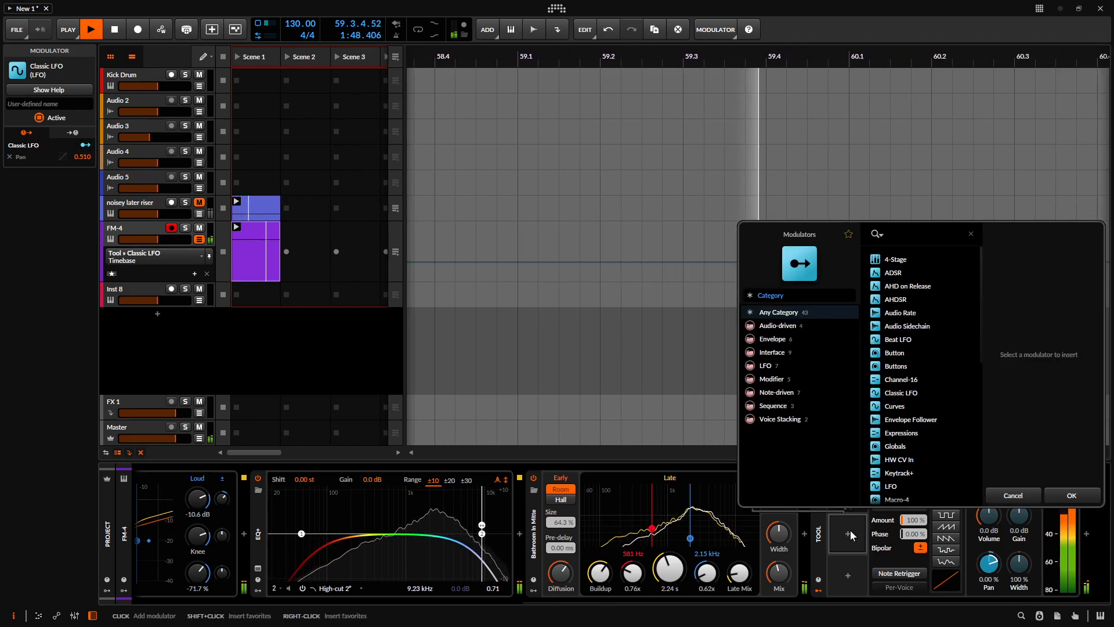
{"action": "left_click", "coordinate": [896, 409]}
{"action": "left_click", "coordinate": [1070, 494]}
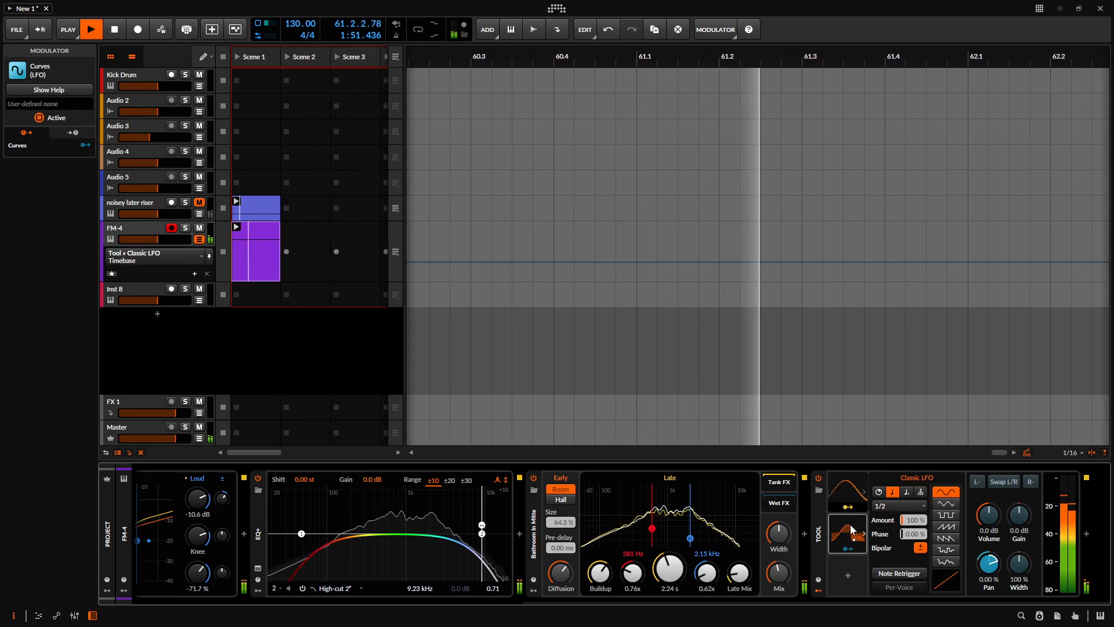
Load the Multiplex curve from the Periodic category into the Tool's Curves modulator
{"action": "left_click", "coordinate": [1008, 531]}
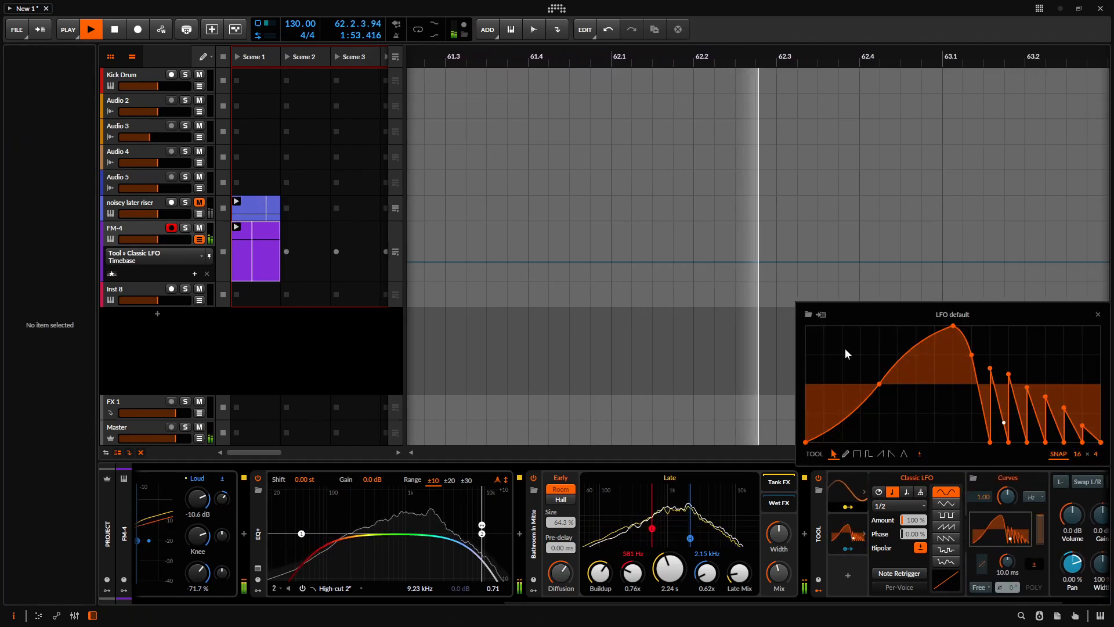
{"action": "left_click", "coordinate": [805, 314]}
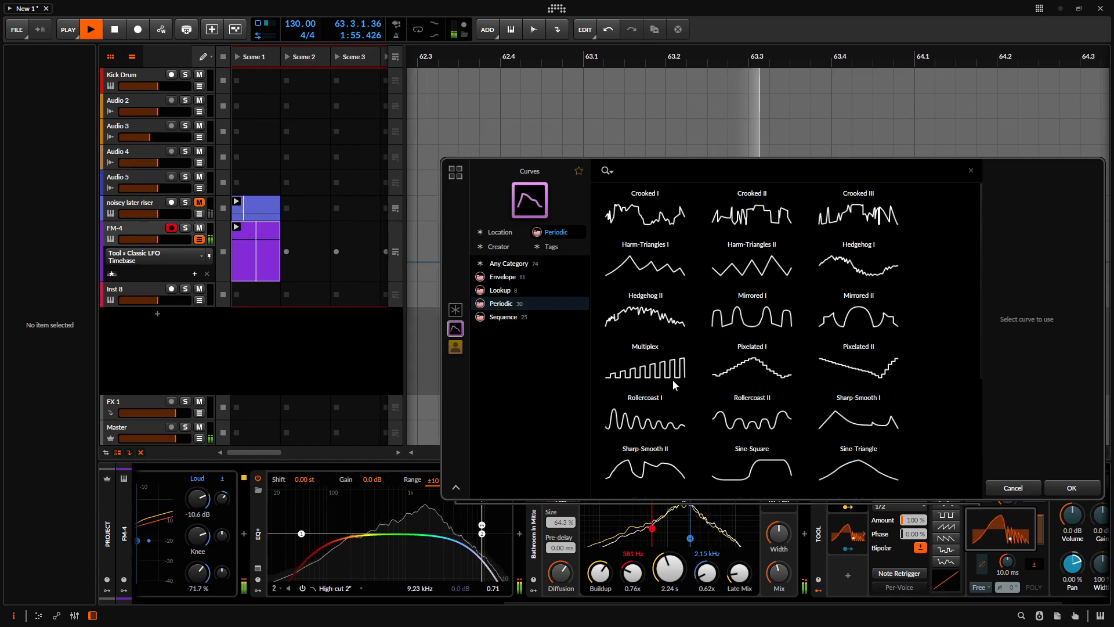
{"action": "left_click", "coordinate": [662, 364]}
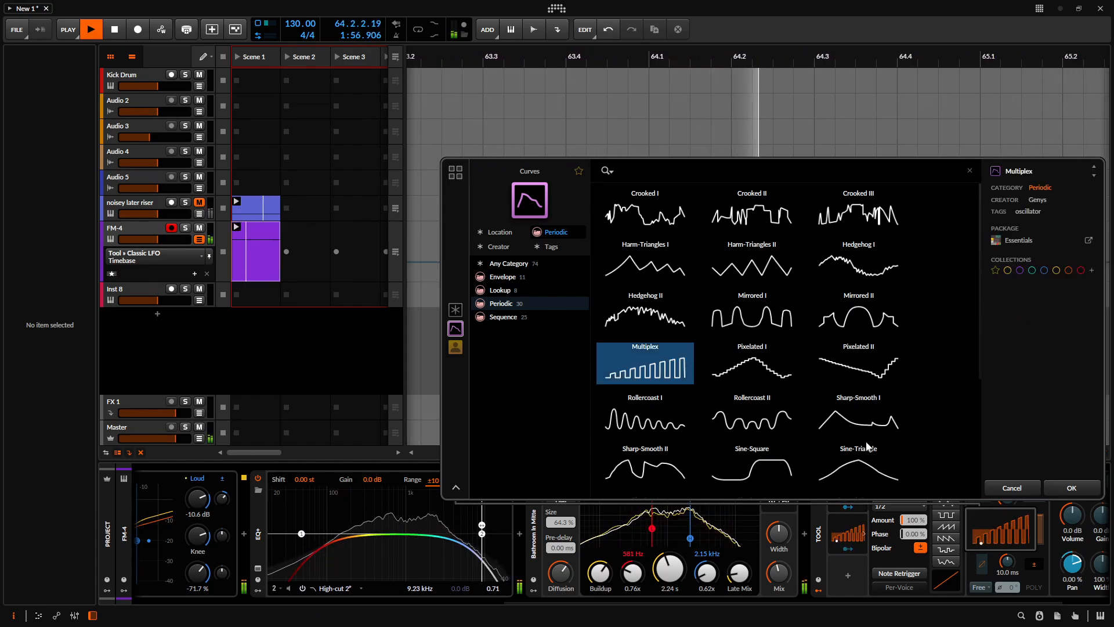
{"action": "left_click", "coordinate": [1068, 487]}
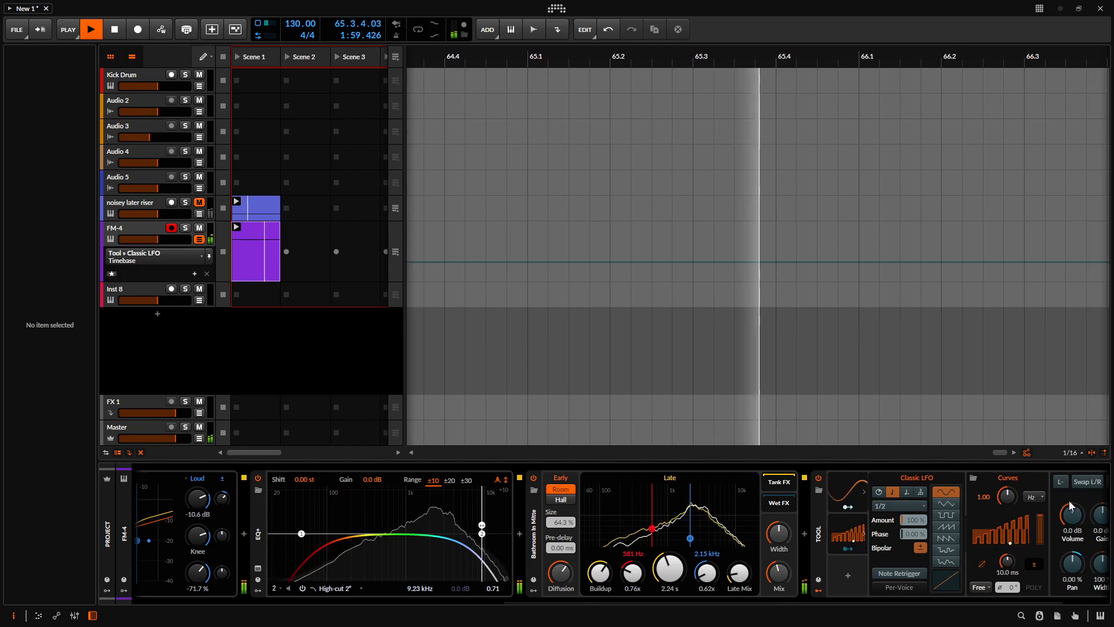
Assign the Curves modulator to the Tool's Volume with a downward modulation amount
{"action": "left_click_drag", "start_coordinate": [1072, 515], "coordinate": [1072, 528]}
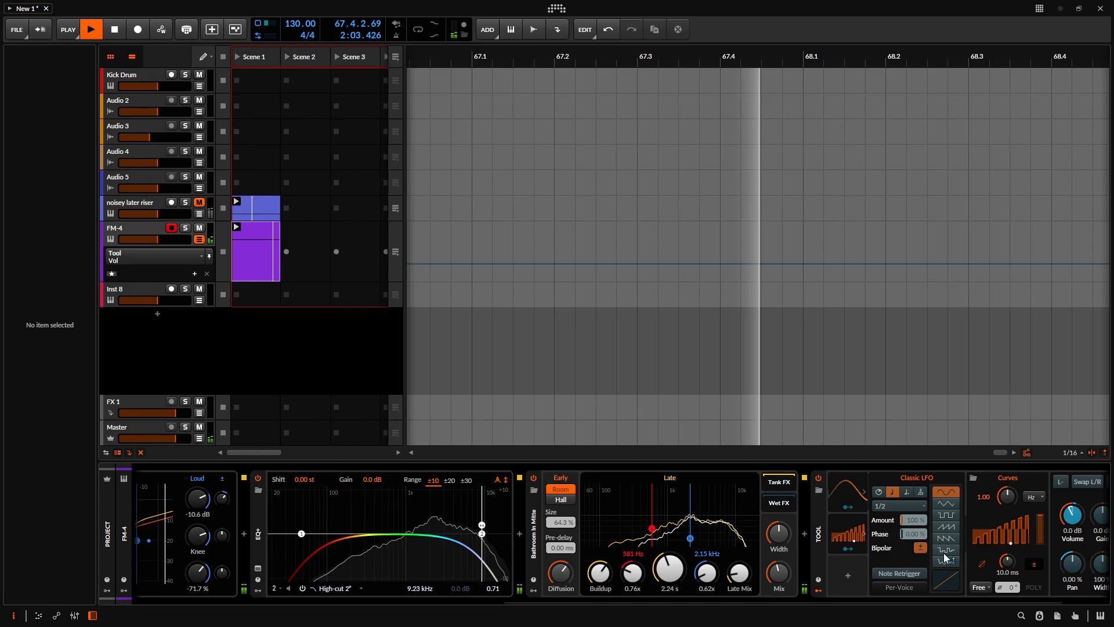
{"action": "left_click_drag", "start_coordinate": [731, 601], "coordinate": [231, 590]}
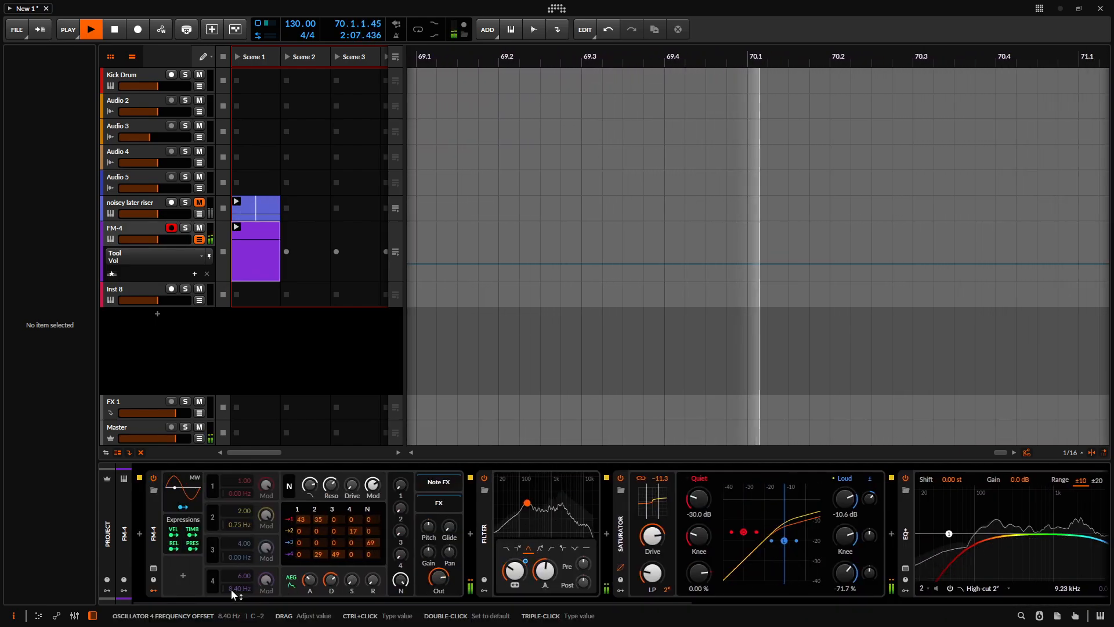